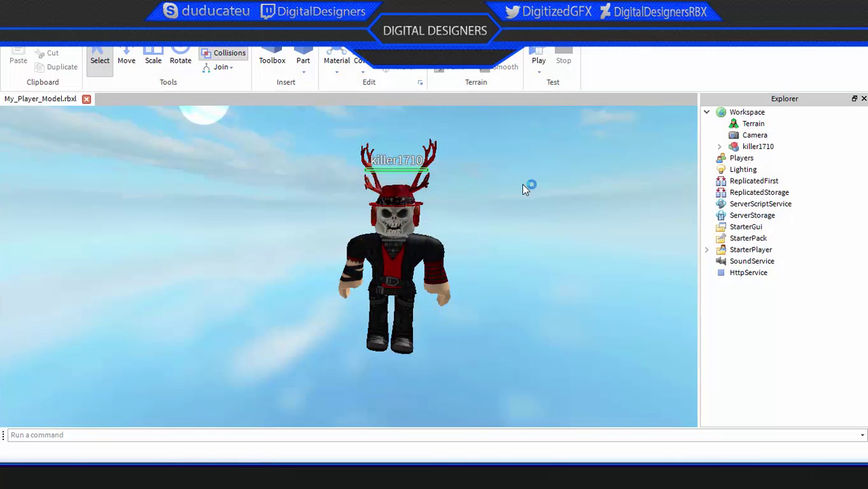
- Look over the player character model in the viewport from the front
scroll(496, 229, "down", 3)
mouse_move(496, 229)
right_mouse_down()
mouse_move(488, 226)
mouse_move(496, 226)
right_mouse_up()
key("w")
scroll(494, 229, "up", 2)
key("d")
key("a")
key("w")
right_click(759, 148)
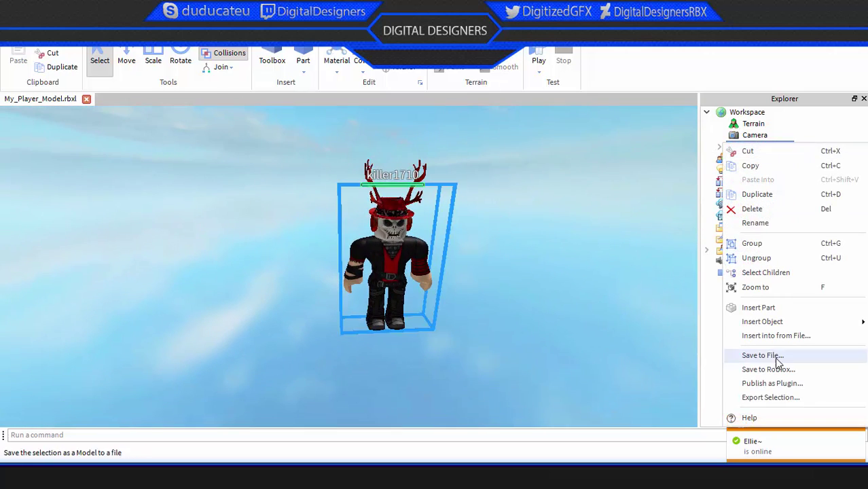
left_click(774, 398)
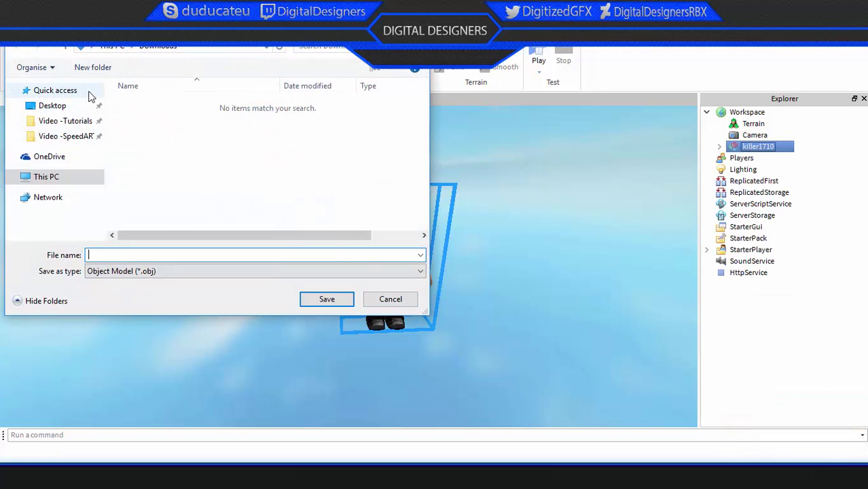
left_click(59, 109)
double_click(168, 134)
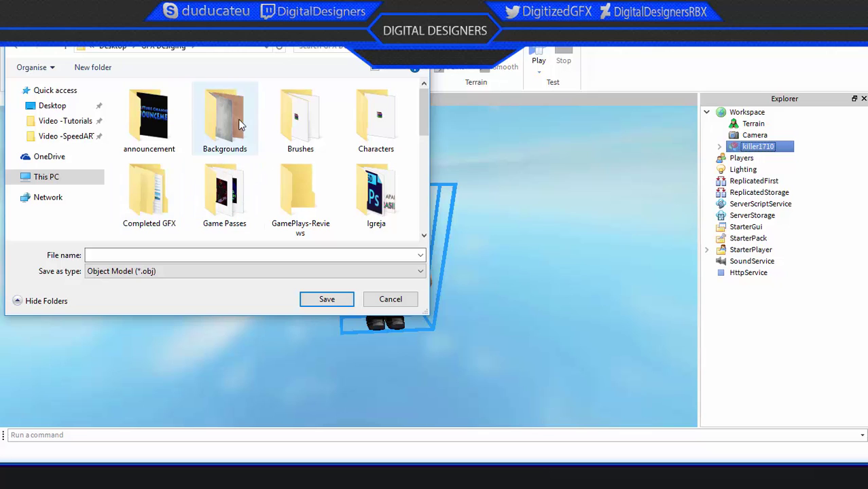
double_click(367, 129)
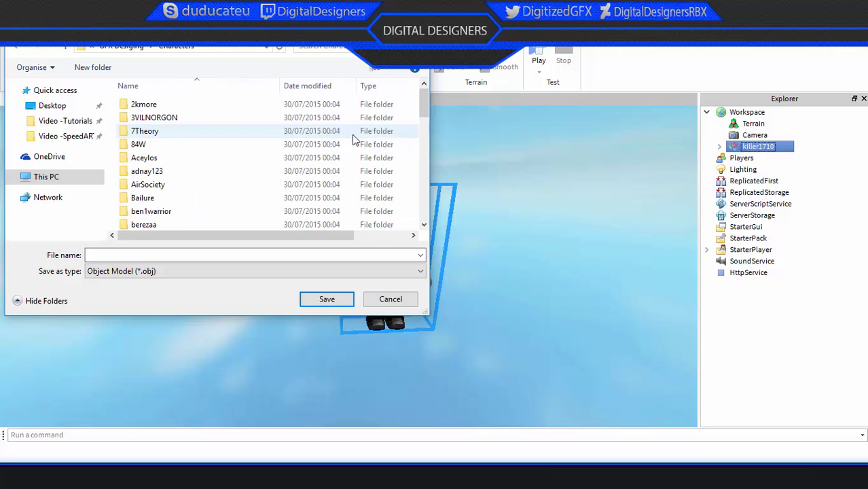
right_click(408, 185)
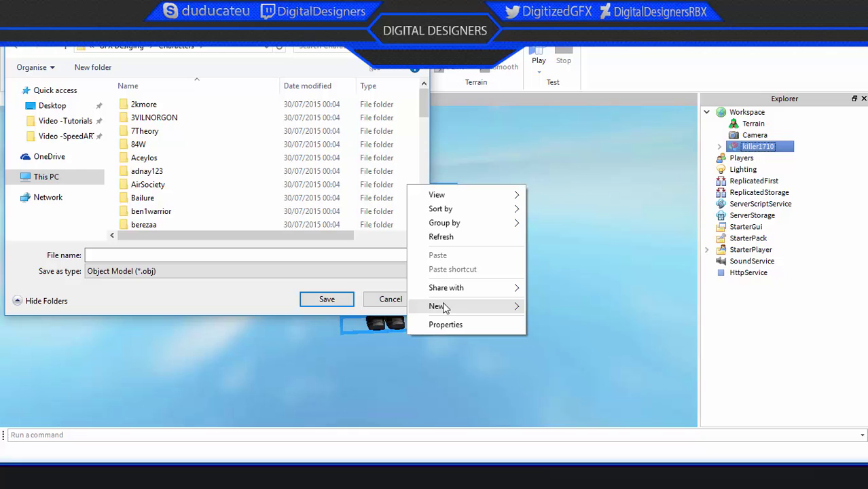
mouse_move(442, 307)
left_click(553, 306)
key("ctrl+v")
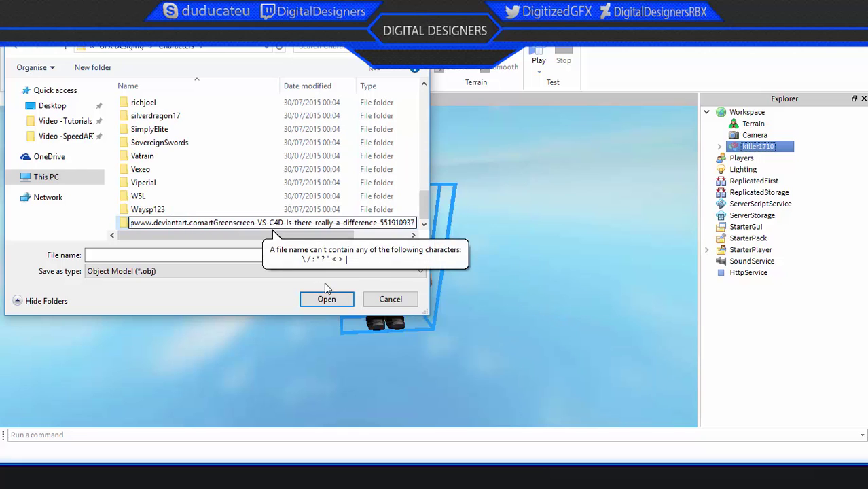
key("ctrl+z")
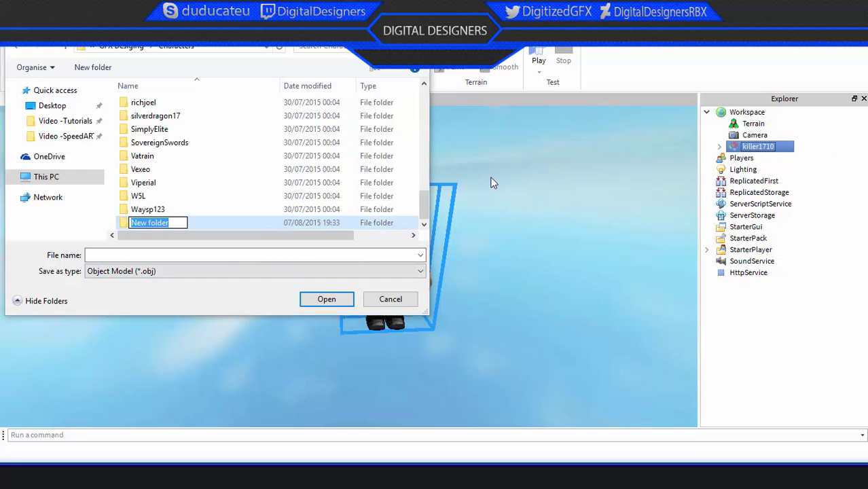
left_click(396, 299)
left_click(388, 303)
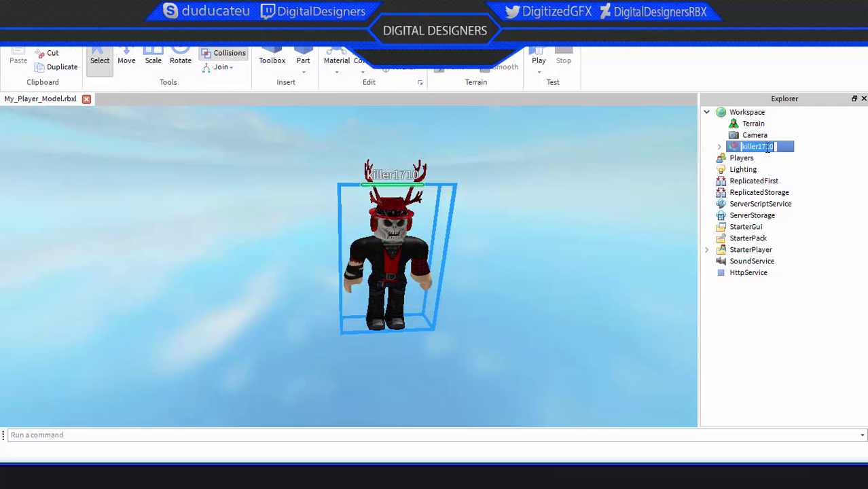
- Start exporting the character model as an Object Model and browse to the Desktop's GFX Desiging > Characters folder
right_click(769, 147)
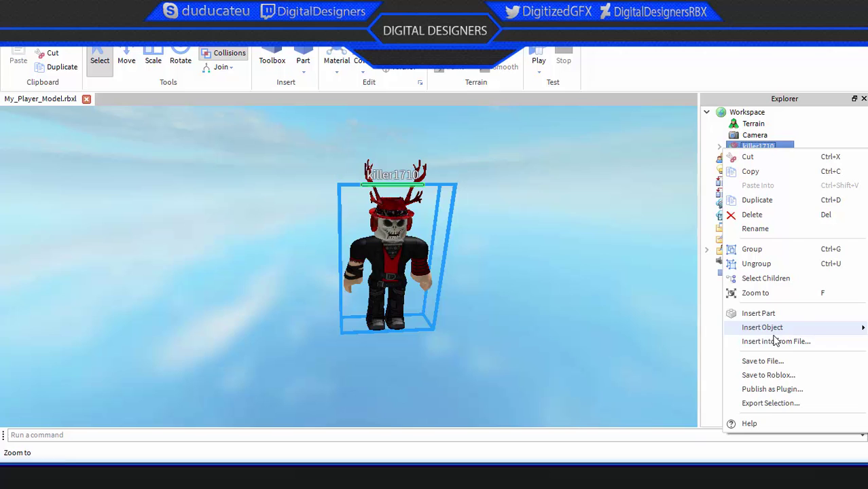
left_click(775, 406)
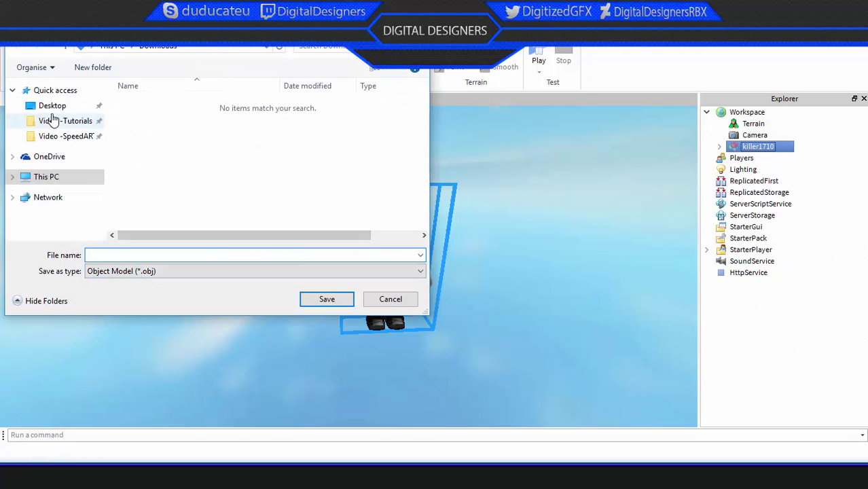
left_click(52, 106)
double_click(179, 133)
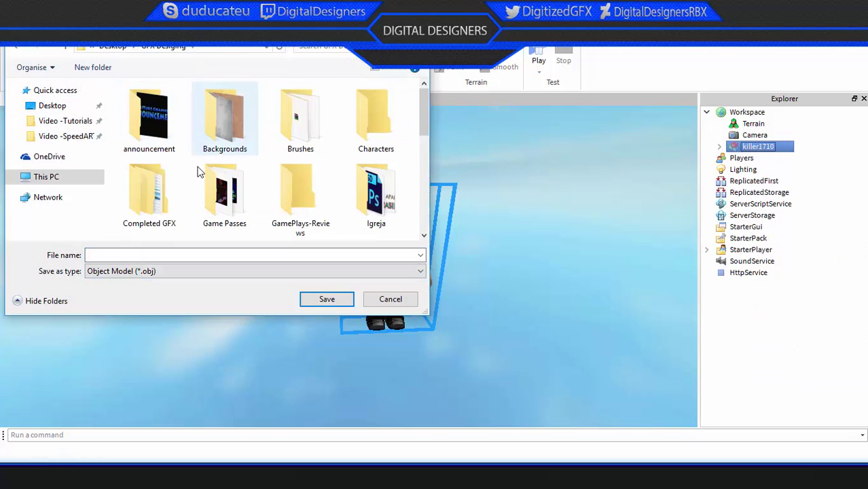
double_click(375, 119)
- Create a folder named killer1710 inside the Characters folder and open it
right_click(408, 205)
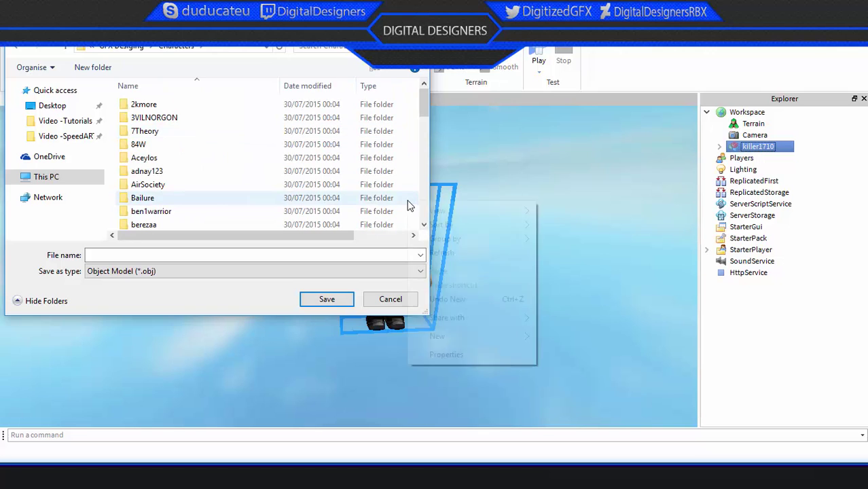
mouse_move(447, 340)
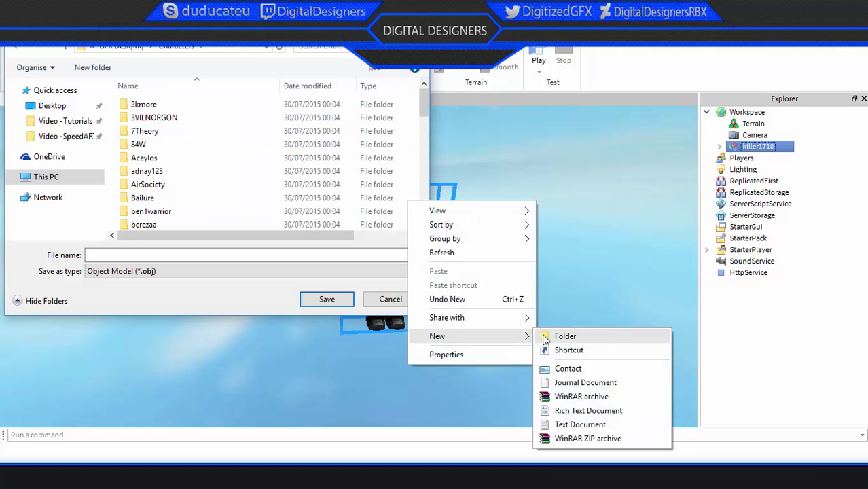
left_click(550, 333)
type("killer1710")
key("Return")
key("Return")
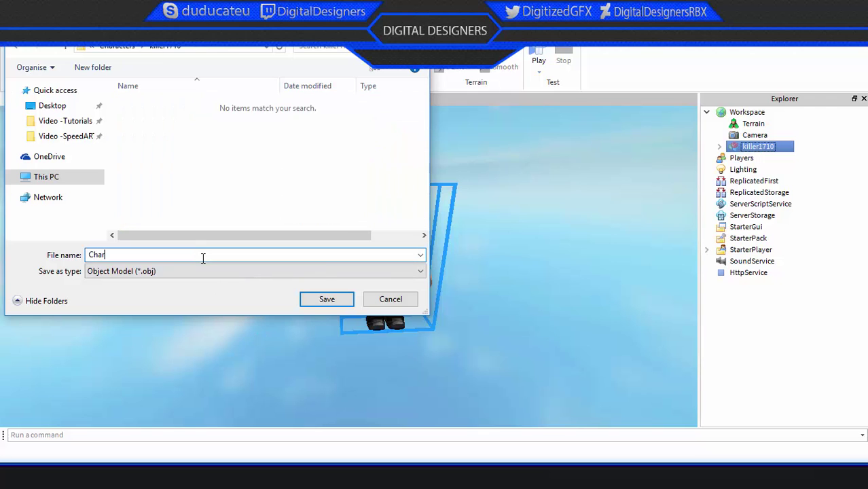
- Export the character under the file name Charactger and close My_Player_Model.rbxl without saving changes
type("Charactg")
key("Return")
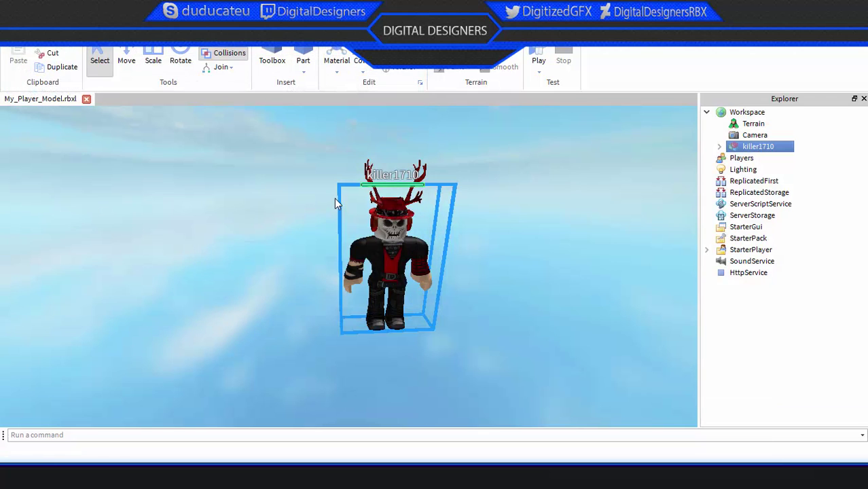
left_click(853, 7)
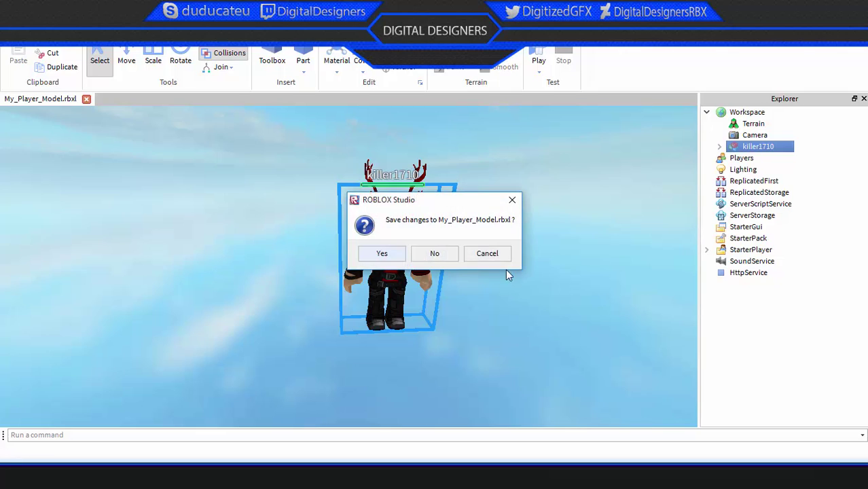
left_click(432, 254)
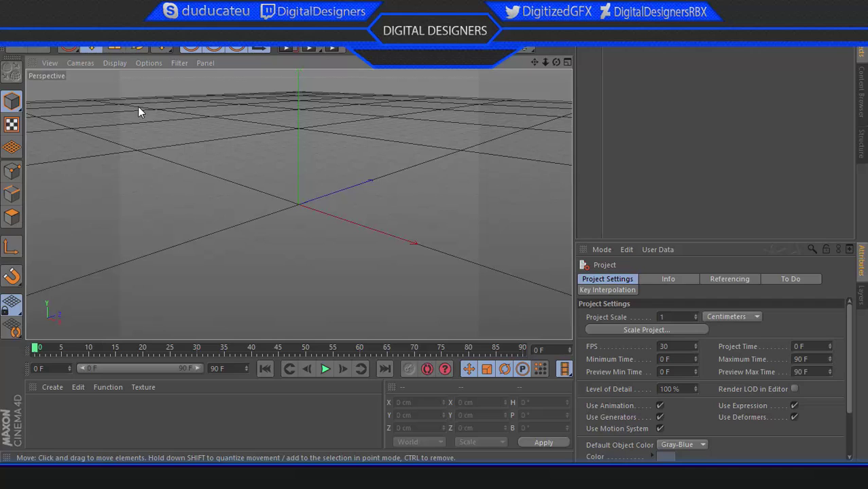
- Switch to Cinema 4D, start merging a file and browse to the Desktop's GFX Desiging > Characters folder
left_click(10, 28)
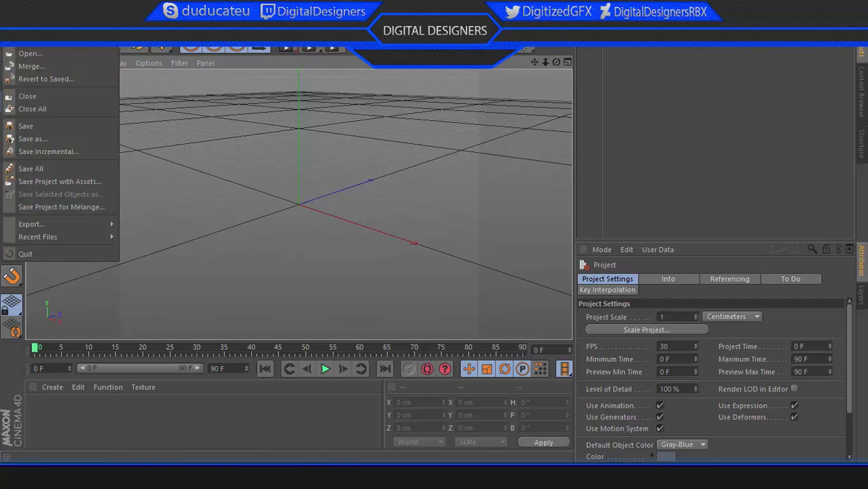
left_click(59, 66)
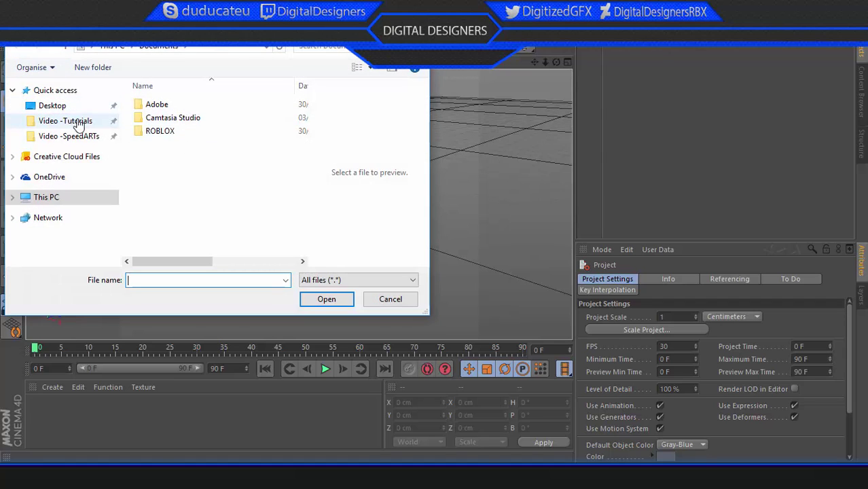
left_click(52, 106)
double_click(180, 131)
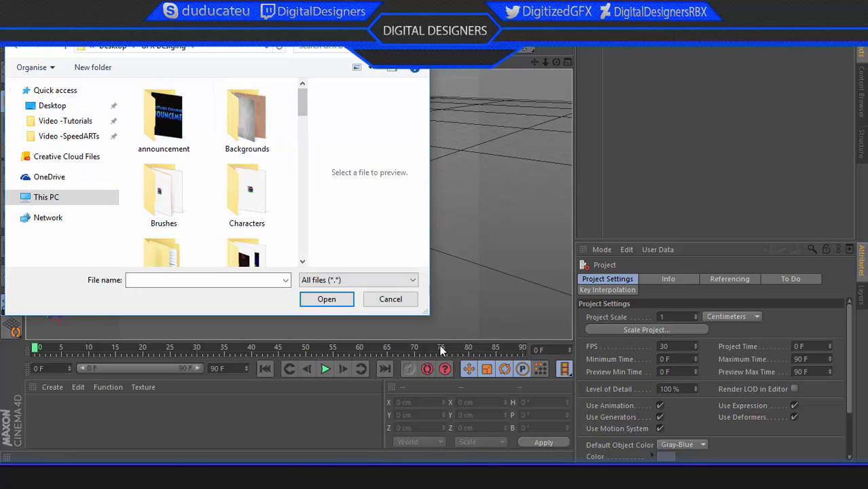
left_click_drag(426, 309, 857, 411)
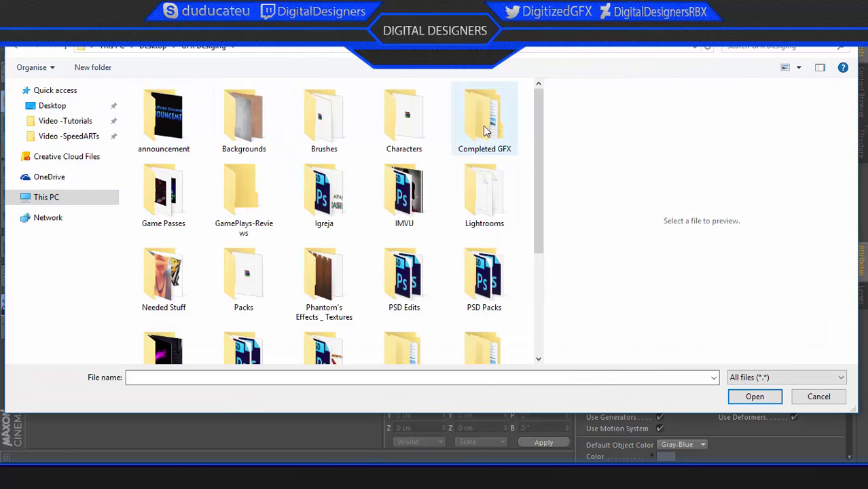
left_click(426, 122)
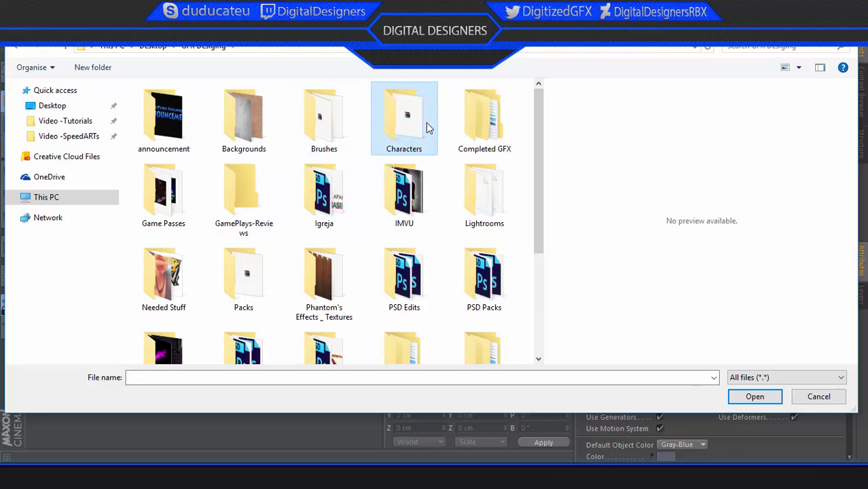
double_click(425, 122)
- Merge the Charactger OBJ file from the killer1710 folder into the empty scene, accepting the import options
scroll(201, 271, "down", 9)
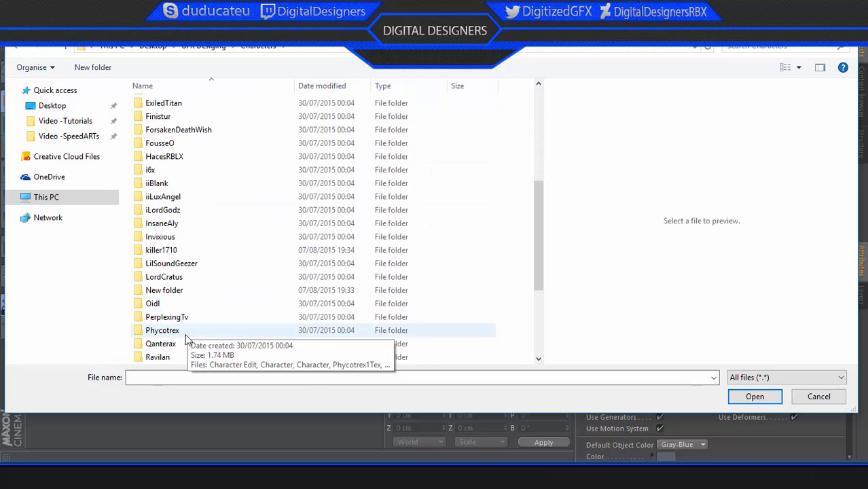
scroll(178, 218, "up", 3)
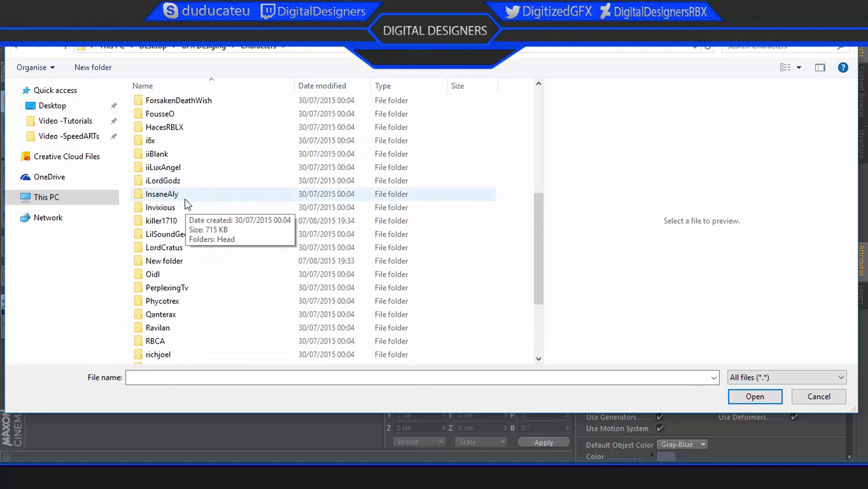
double_click(163, 221)
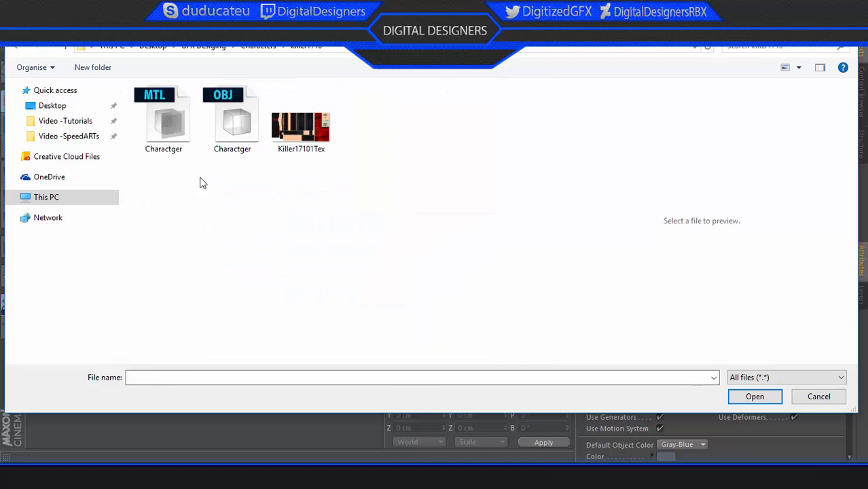
double_click(235, 121)
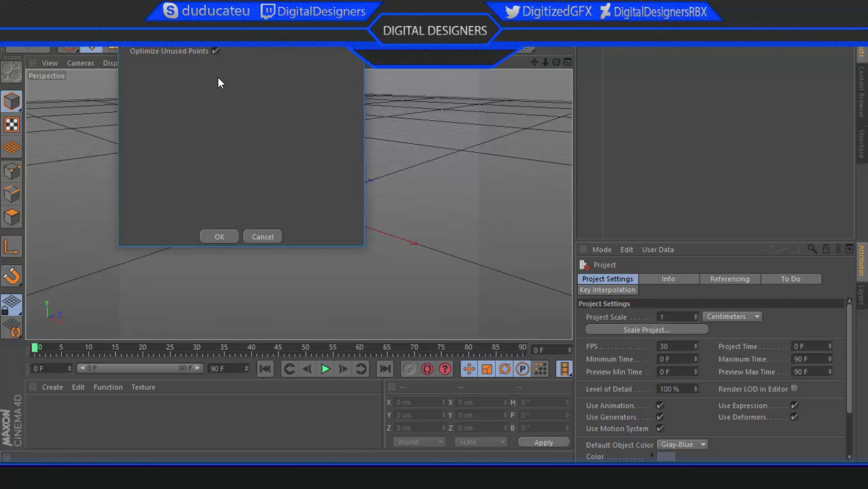
key("Return")
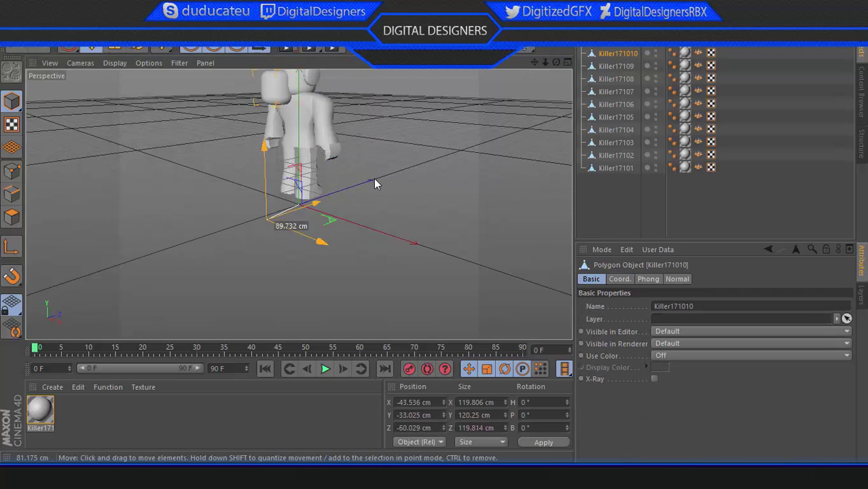
- View the imported character from the front and close Cinema 4D
left_click(398, 147)
left_click_drag(398, 147, 194, 217, "alt")
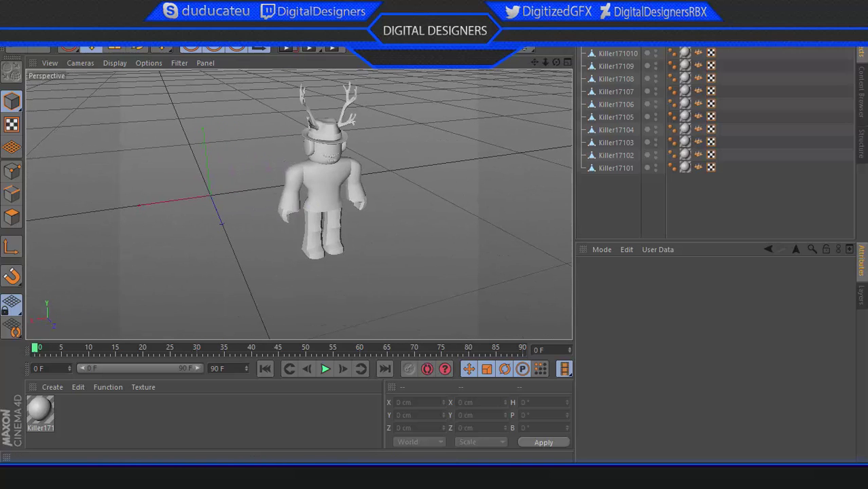
key("alt+F4")
left_click(454, 290)
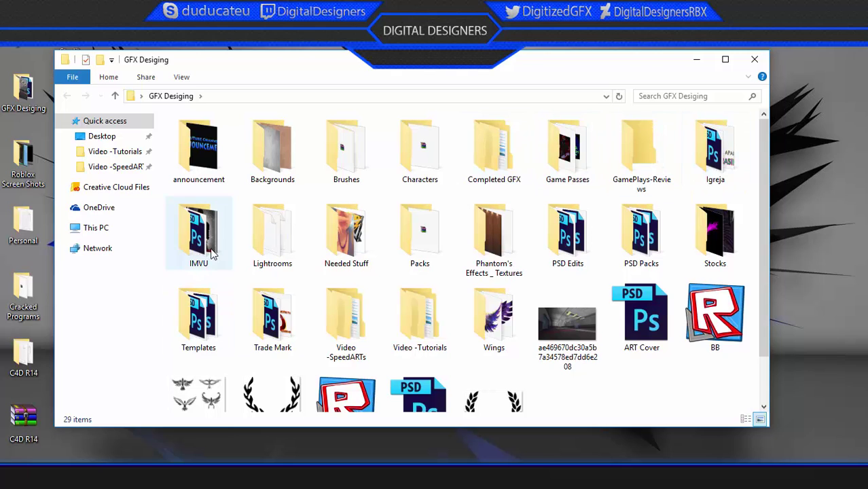
- Open the Lightroom & Materials scene from the Lightrooms folder in Cinema 4D
double_click(269, 241)
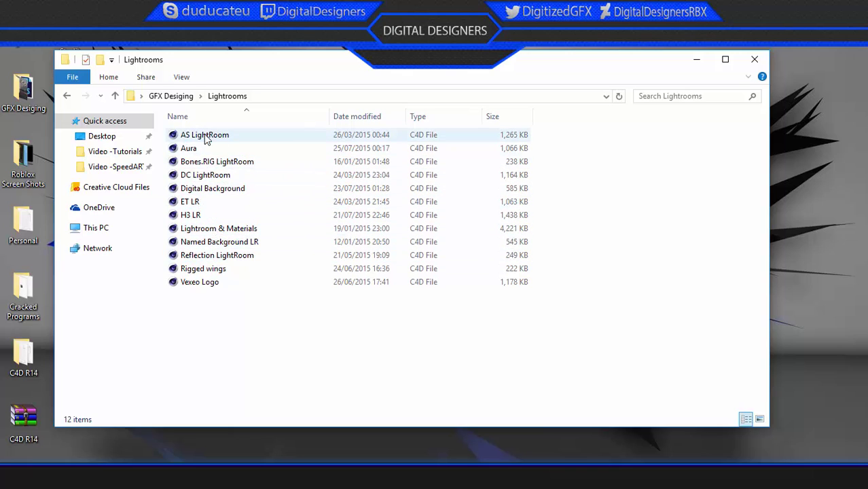
left_click(220, 231)
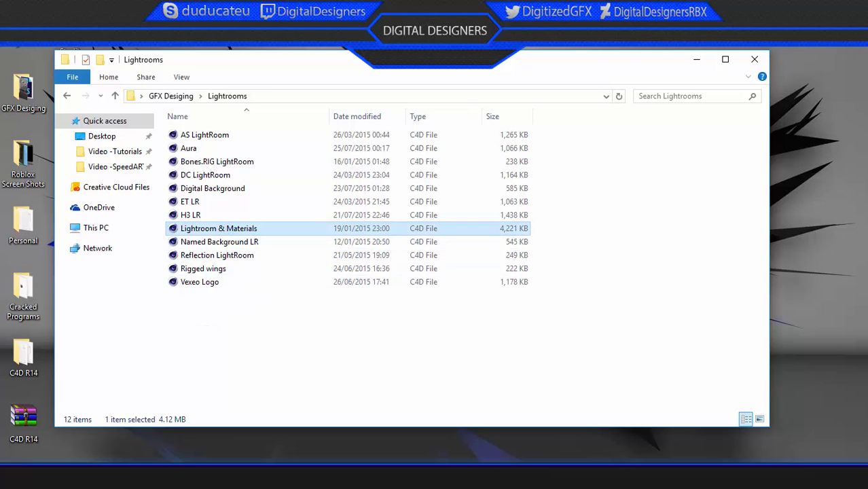
left_click(199, 478)
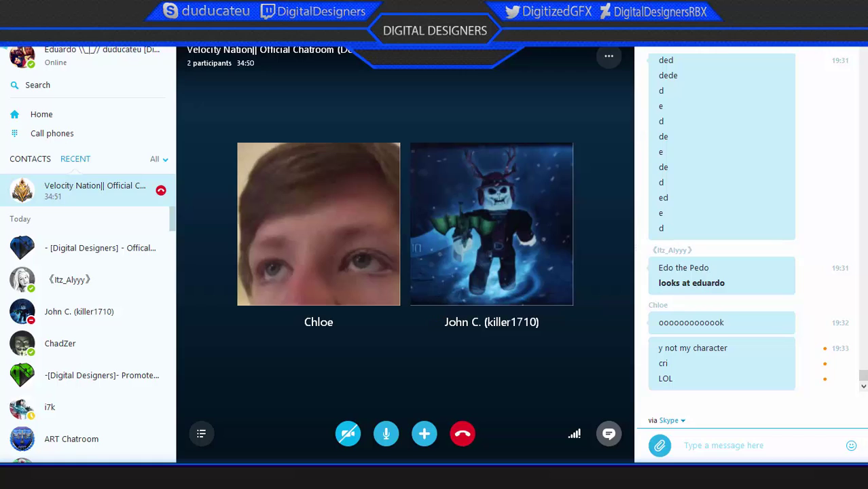
left_click(795, 7)
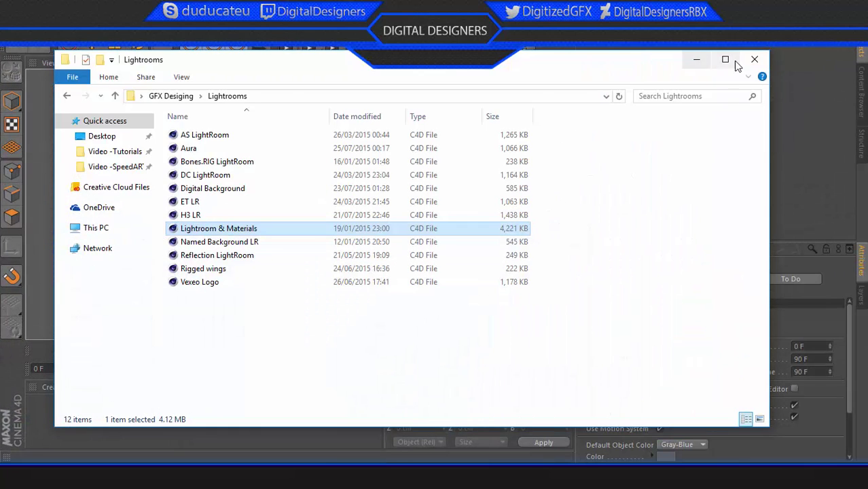
left_click(696, 60)
left_click(516, 304)
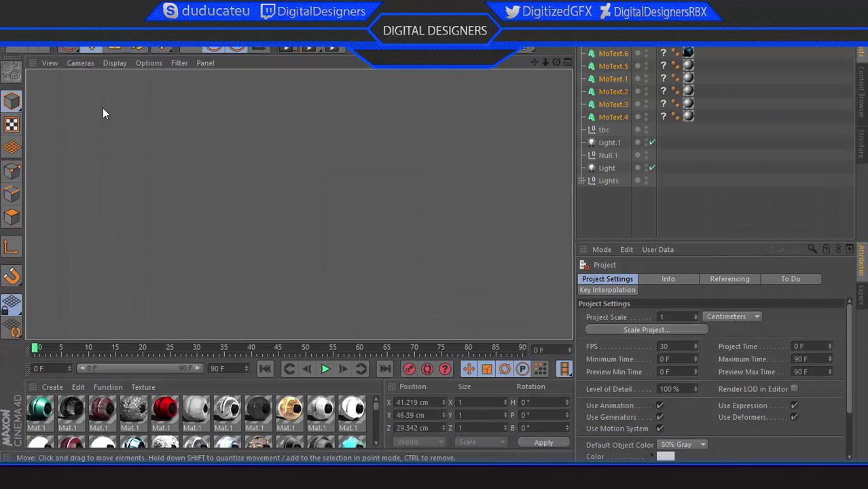
- Merge the Charactger OBJ file from the killer1710 folder into the lightroom scene, accepting the import options
left_click(9, 26)
left_click(34, 67)
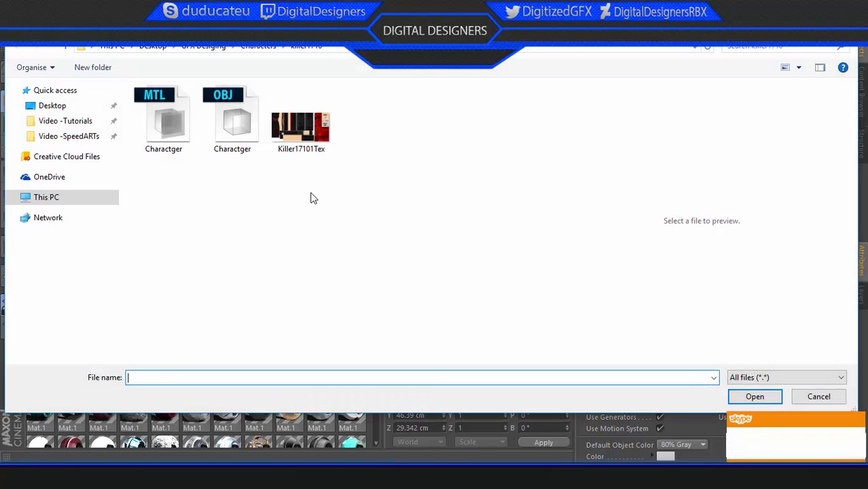
double_click(233, 125)
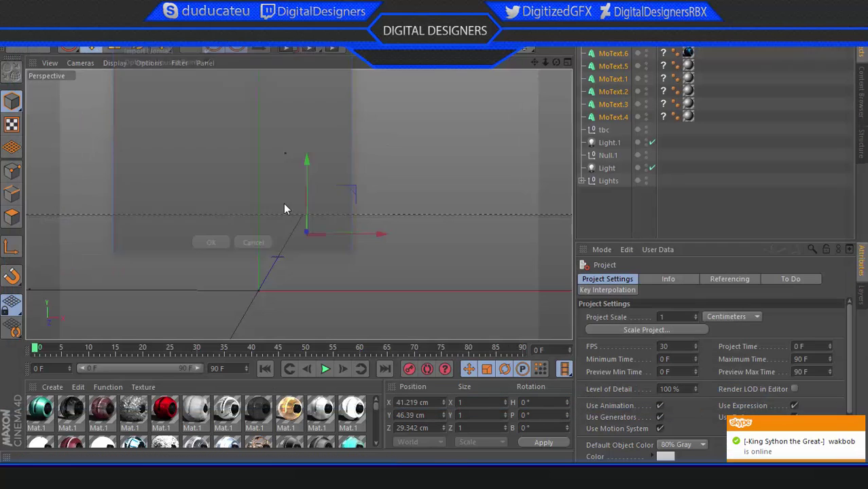
left_click(211, 246)
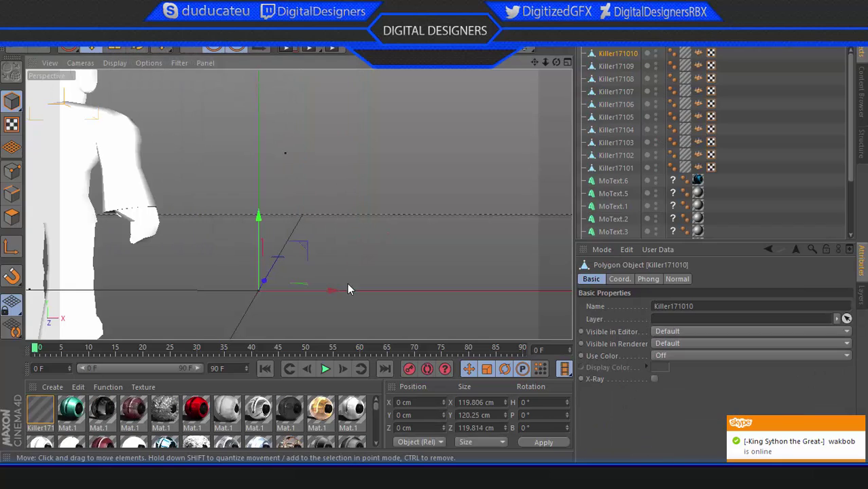
- Delete all the MoText objects from the scene, keeping the character parts and the lights
left_click_drag(402, 246, 412, 282, "alt")
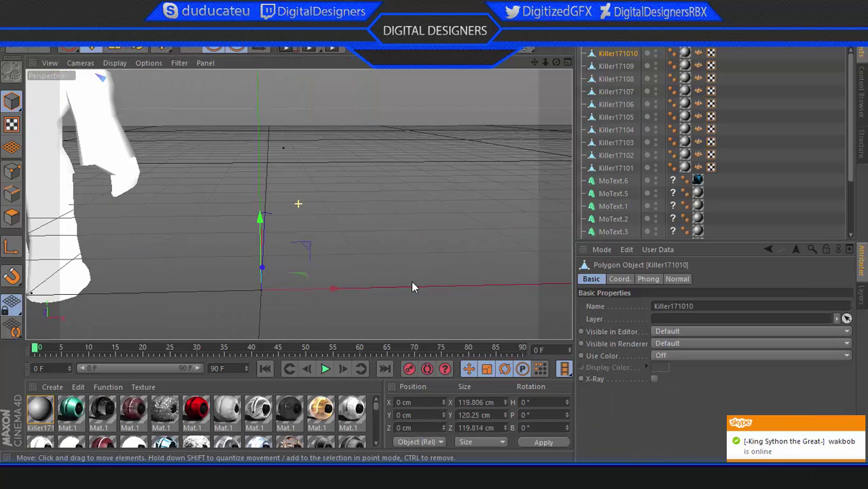
scroll(412, 281, "down", 5)
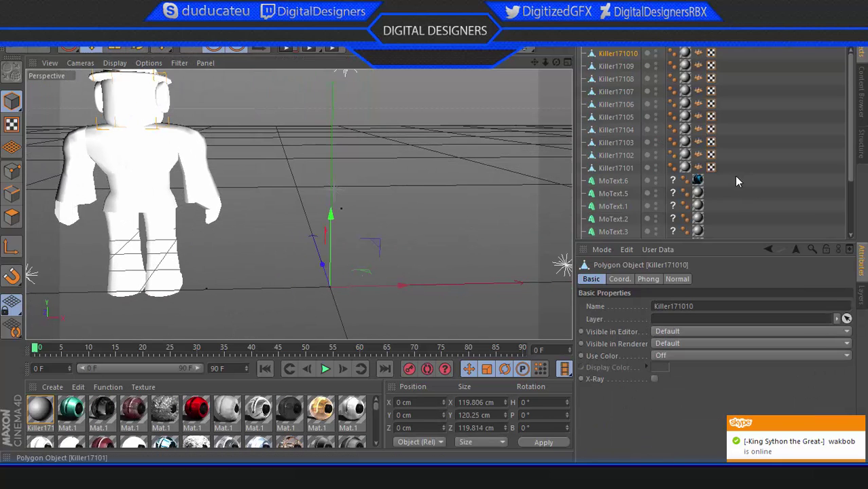
left_click_drag(544, 233, 589, 171)
key("Delete")
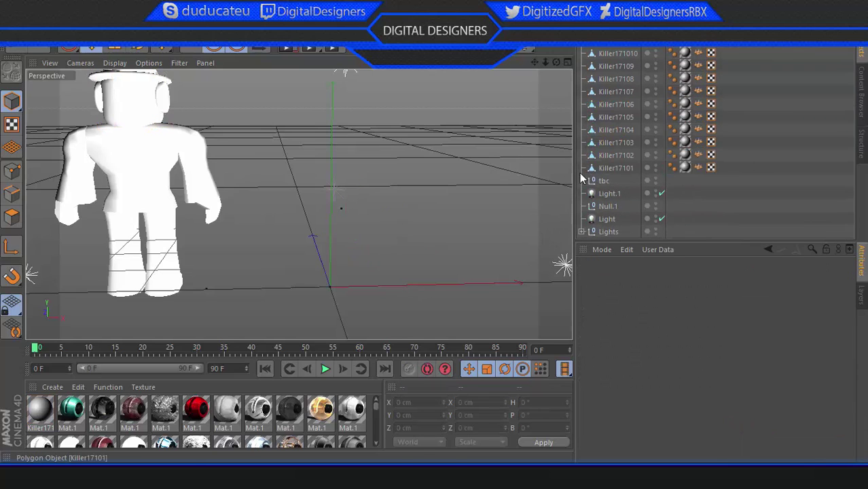
- Select all the Killer1710 character parts together and lower them to about -228 cm in Y
scroll(320, 302, "down", 4)
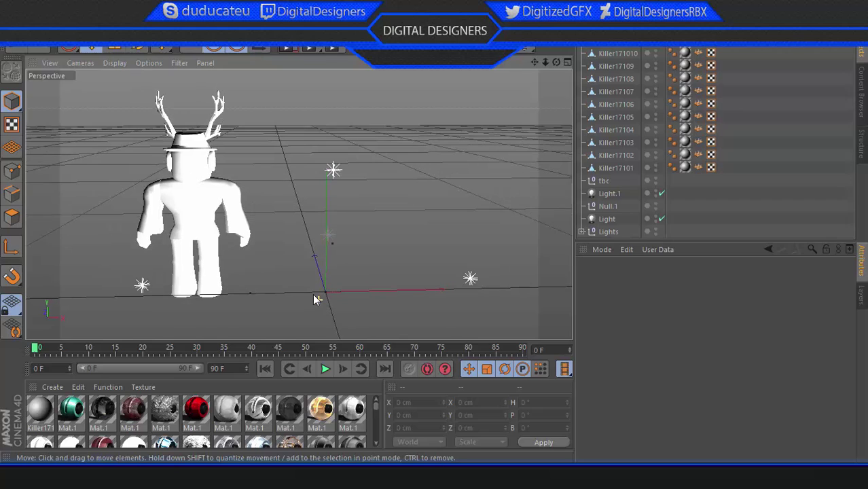
left_click_drag(737, 175, 584, 49)
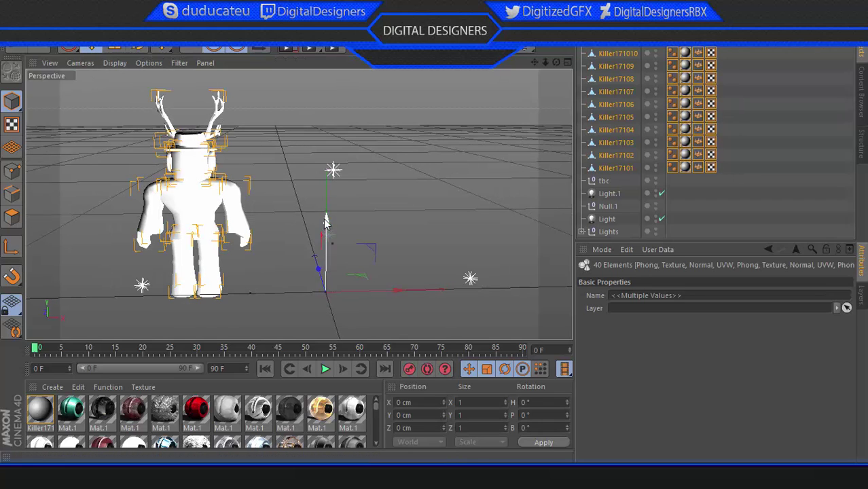
left_click_drag(326, 223, 326, 292)
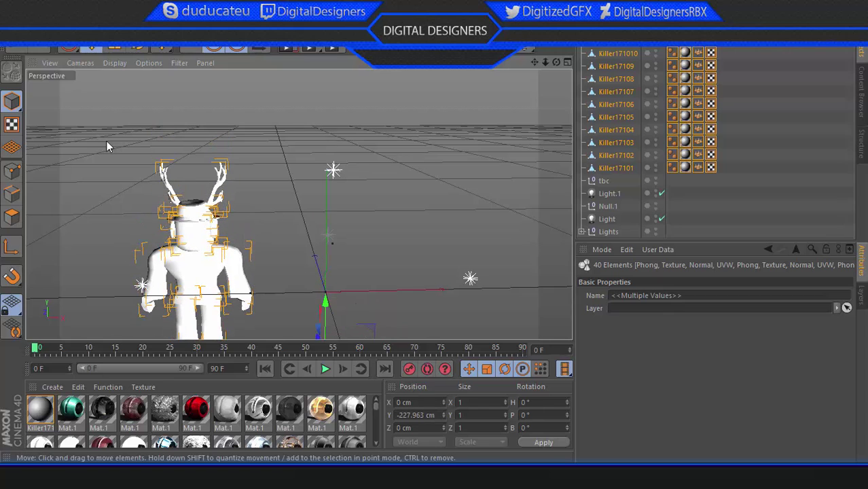
- Rotate the selected character to a heading of about 86° and move it between the lights, to about X 410, Y -337, Z 506 cm
left_click(143, 52)
scroll(319, 272, "down", 3)
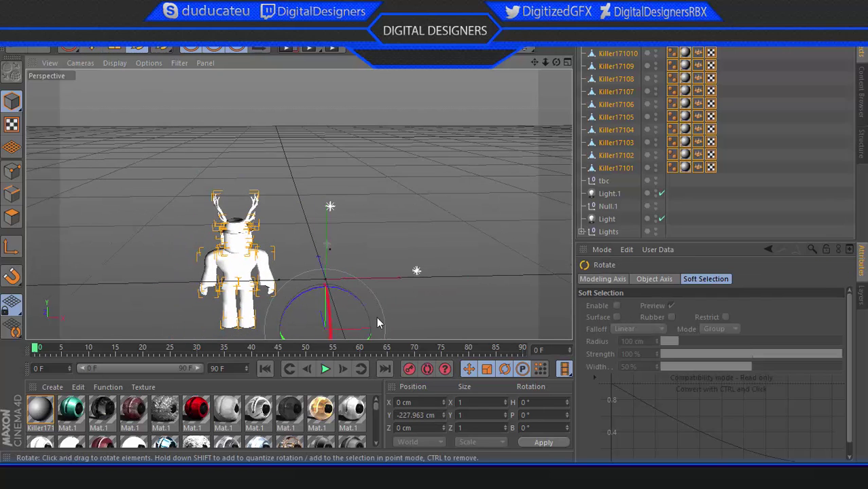
left_click_drag(378, 323, 374, 269, "alt")
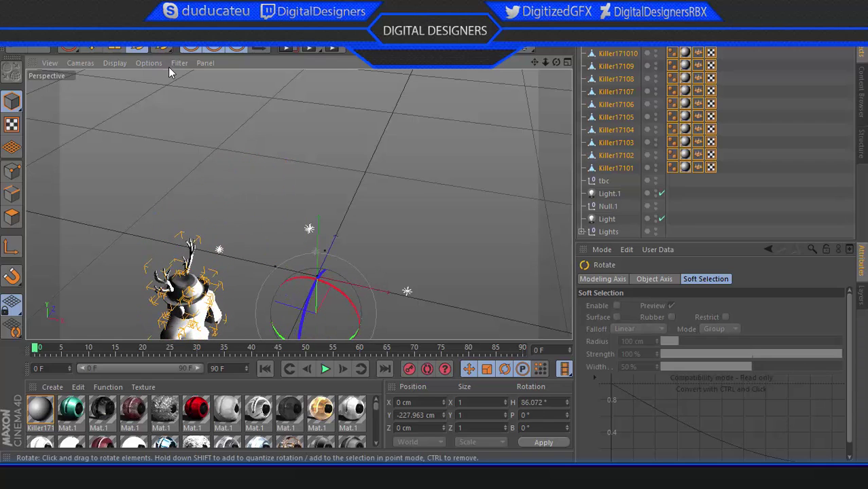
left_click_drag(326, 297, 377, 252)
left_click_drag(428, 225, 423, 246)
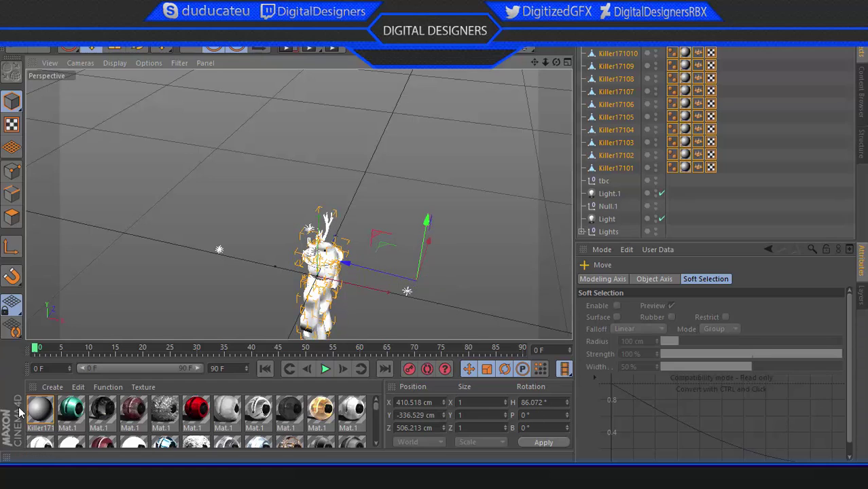
- Load the Killer17101Tex image as the color texture of the Killer17101Mtl material without copying it to the project location, and deselect the character
double_click(40, 410)
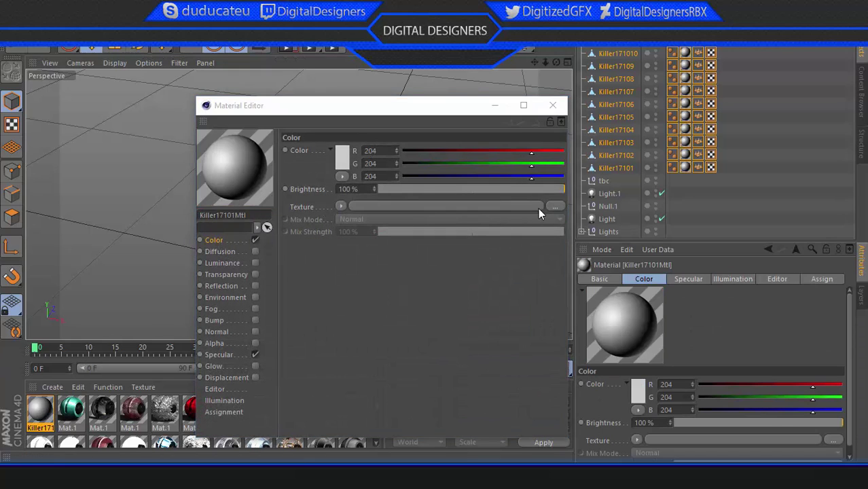
left_click(554, 205)
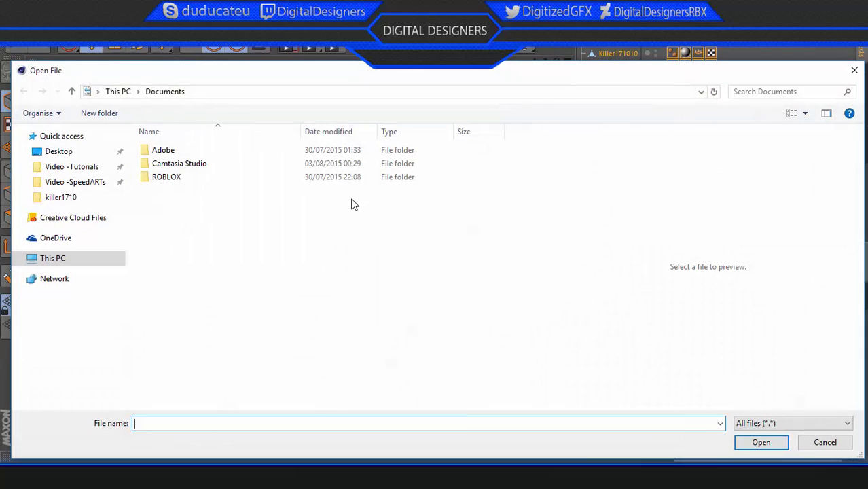
left_click(79, 193)
double_click(295, 179)
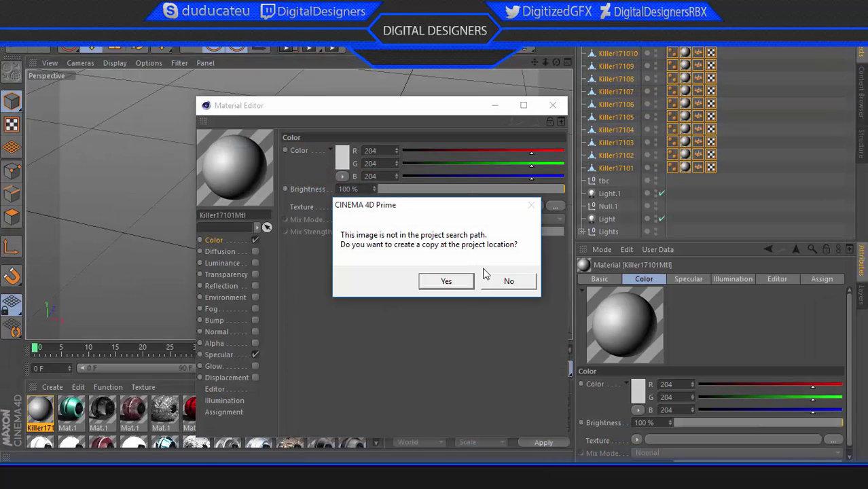
left_click(520, 281)
left_click(553, 105)
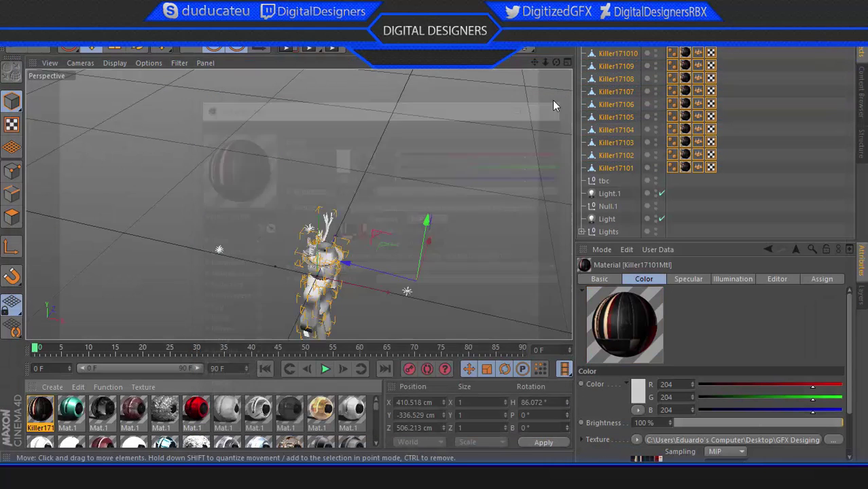
left_click(370, 315)
left_click_drag(356, 304, 360, 177, "alt")
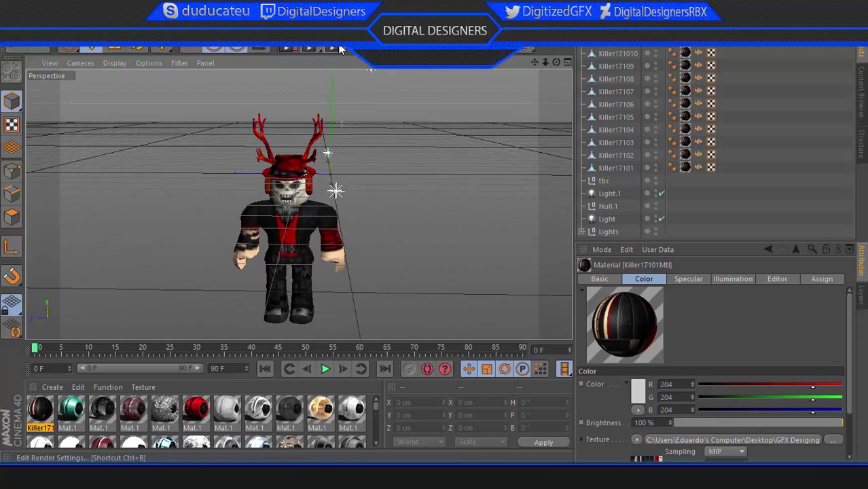
- Set the render's save file to Renderd1 in the killer1710 character folder
left_click(336, 45)
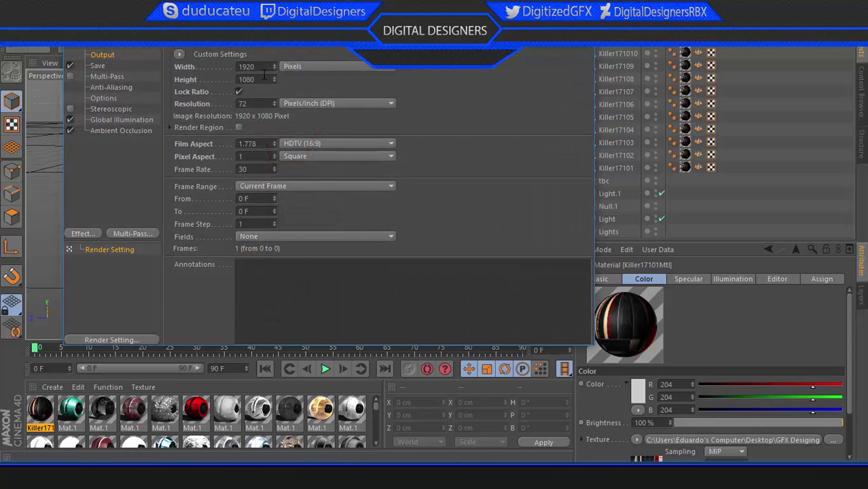
left_click(99, 65)
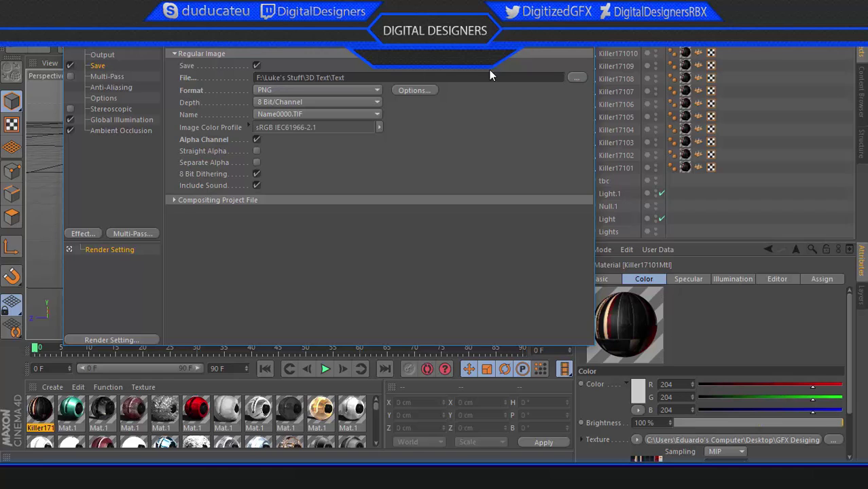
left_click(578, 79)
type("w")
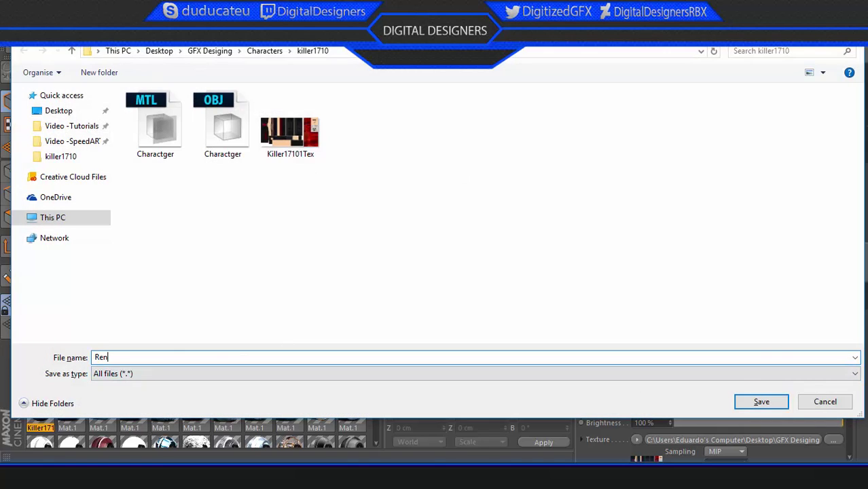
key("Return")
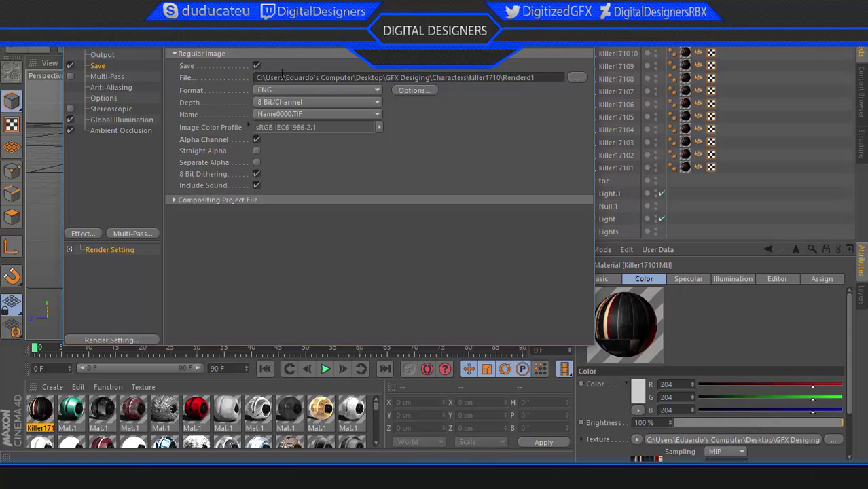
left_click(577, 78)
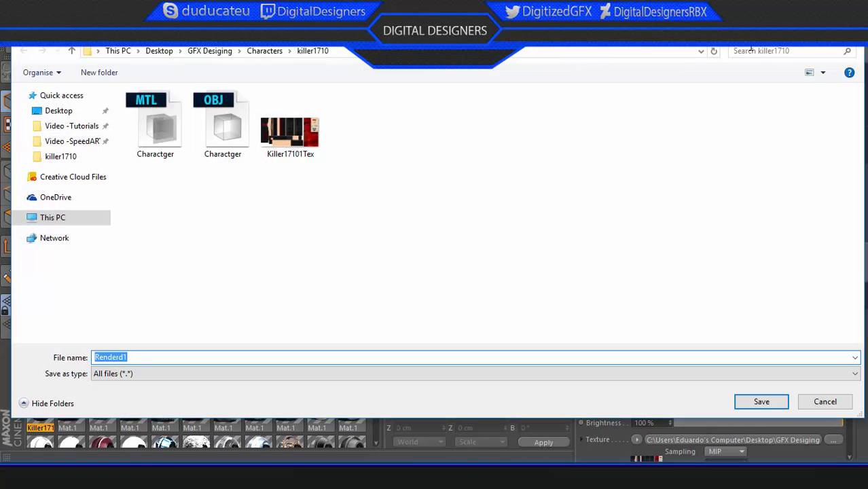
key("Return")
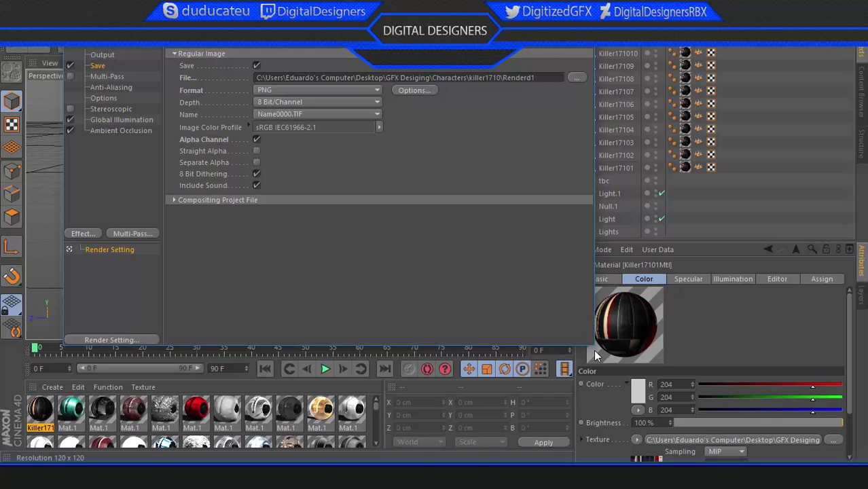
left_click_drag(597, 346, 653, 392)
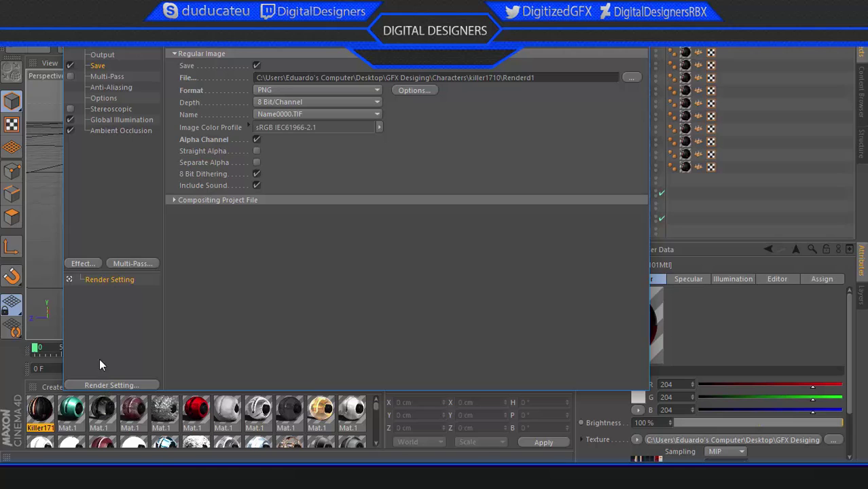
left_click(103, 386)
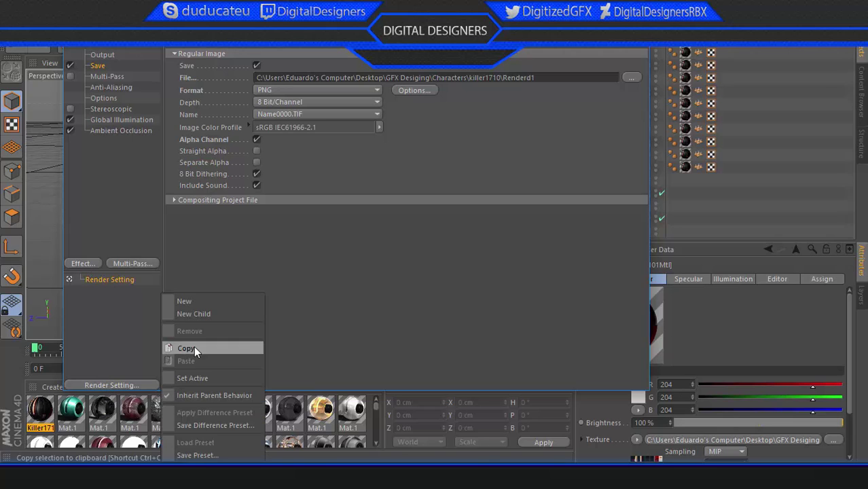
left_click(191, 348)
- Add the Cel Renderer effect to the render settings, enable its Edges option, and close the settings
left_click(83, 265)
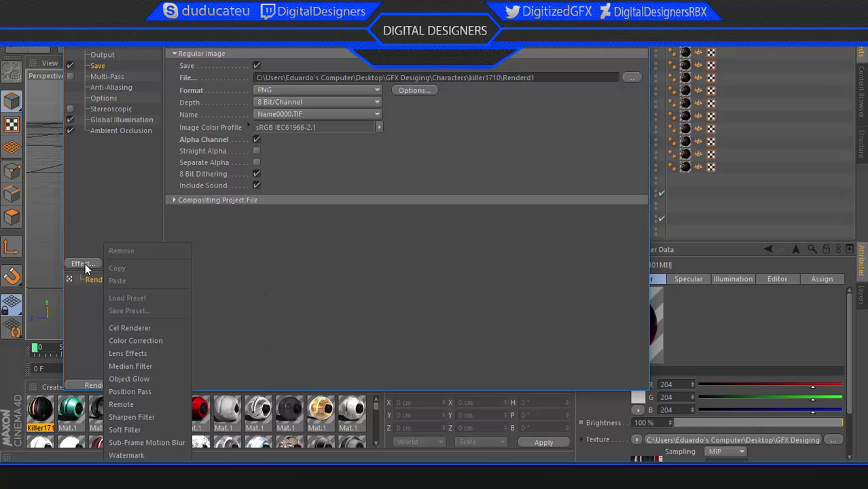
left_click(154, 329)
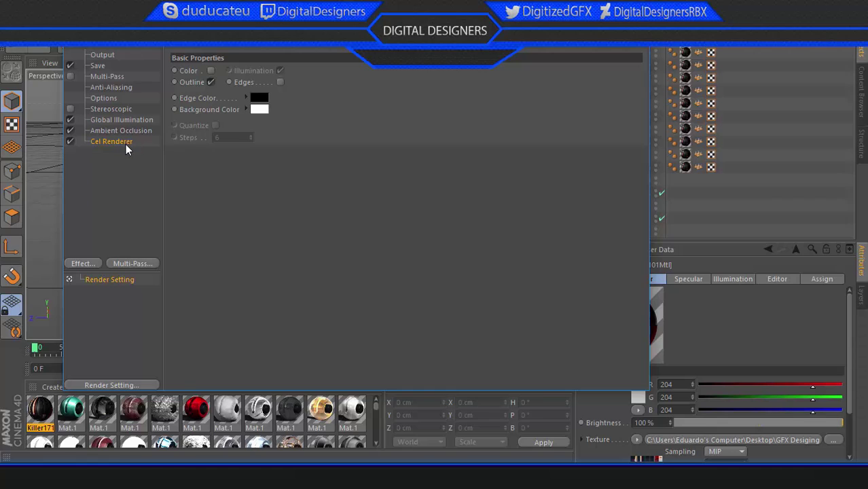
left_click(124, 206)
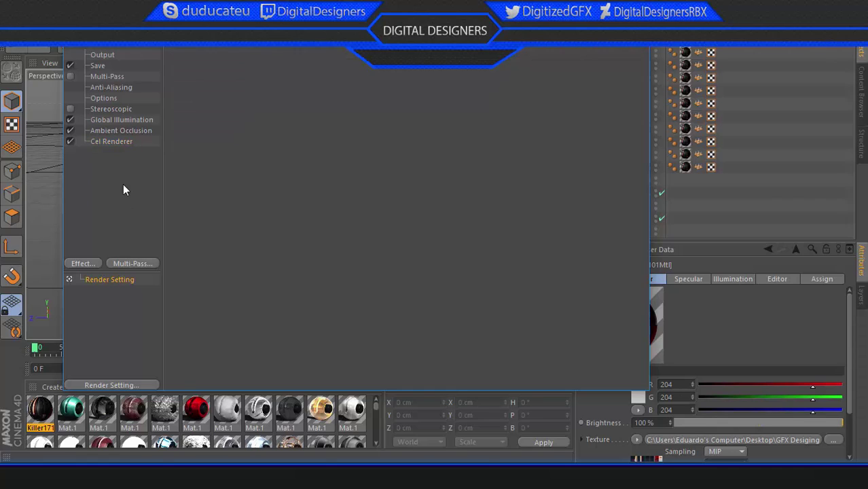
left_click(110, 143)
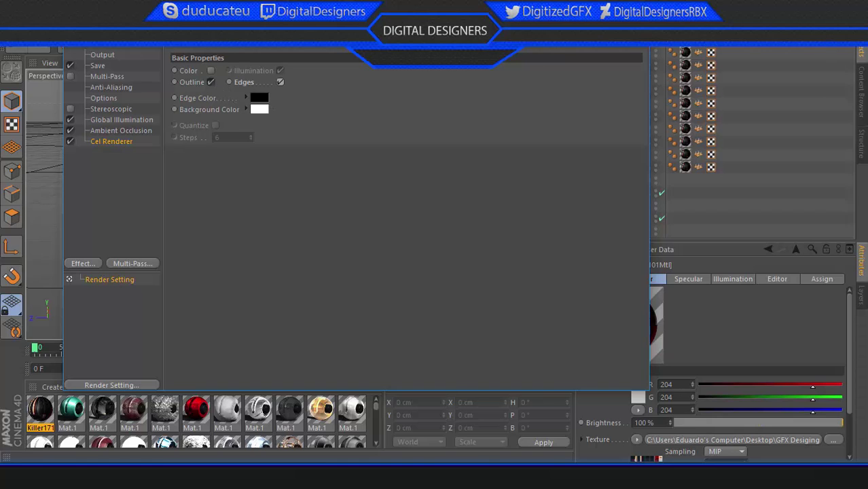
left_click(641, 42)
- Render the character from the front to the Picture Viewer and close the viewer once the render finishes
left_click_drag(388, 262, 397, 243, "alt")
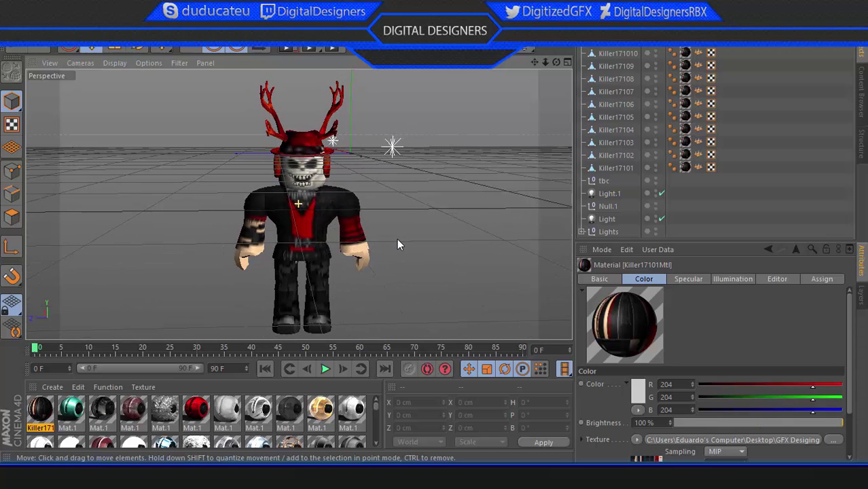
left_click(311, 48)
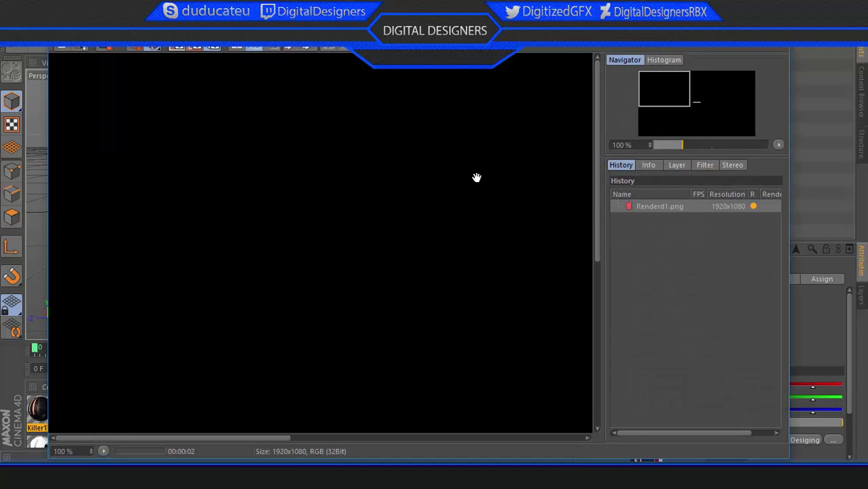
scroll(449, 231, "down", 4)
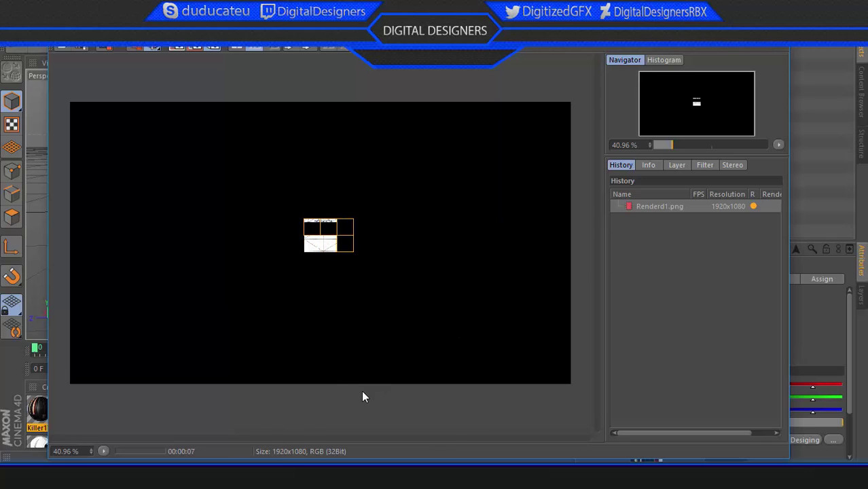
left_click(638, 457)
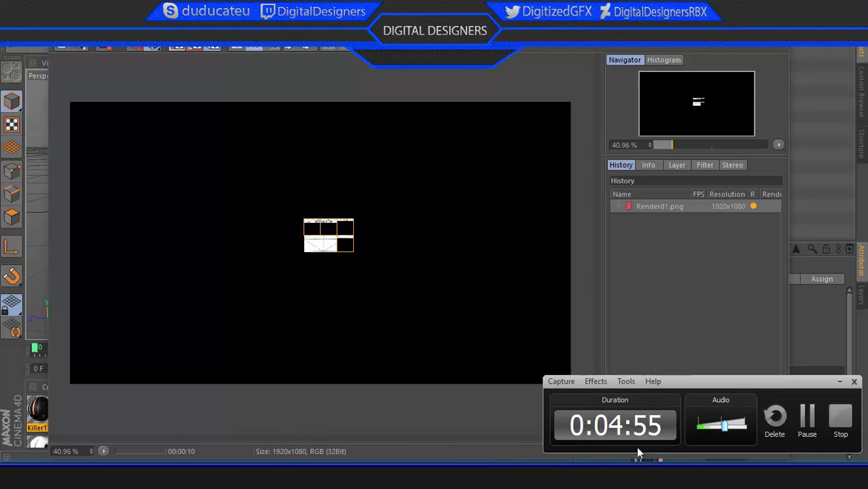
left_click(807, 418)
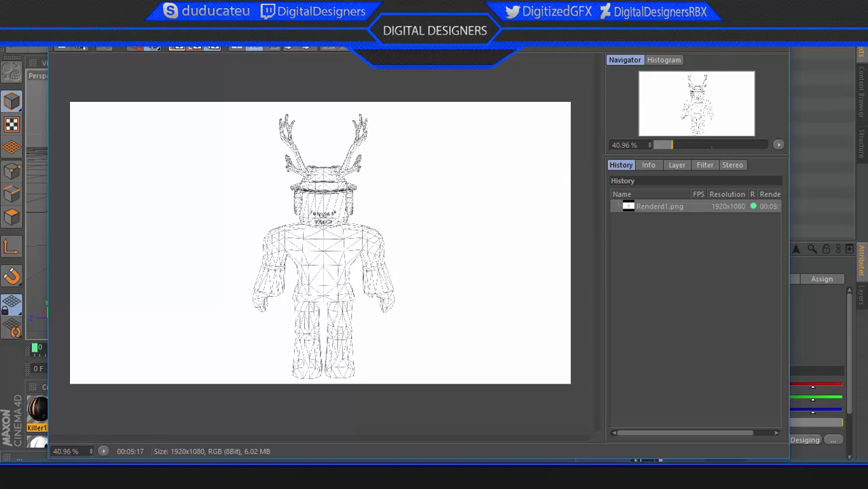
left_click(778, 24)
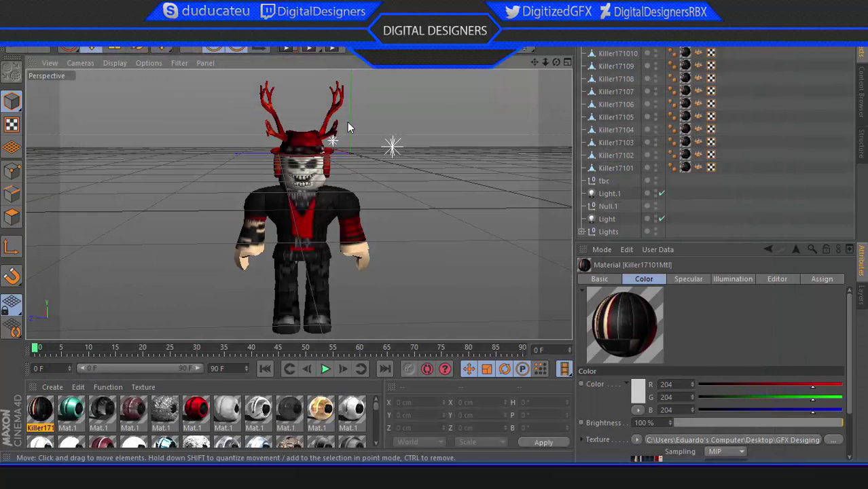
- Set the render's save file to Renderd2 in the killer1710 character folder
left_click(340, 49)
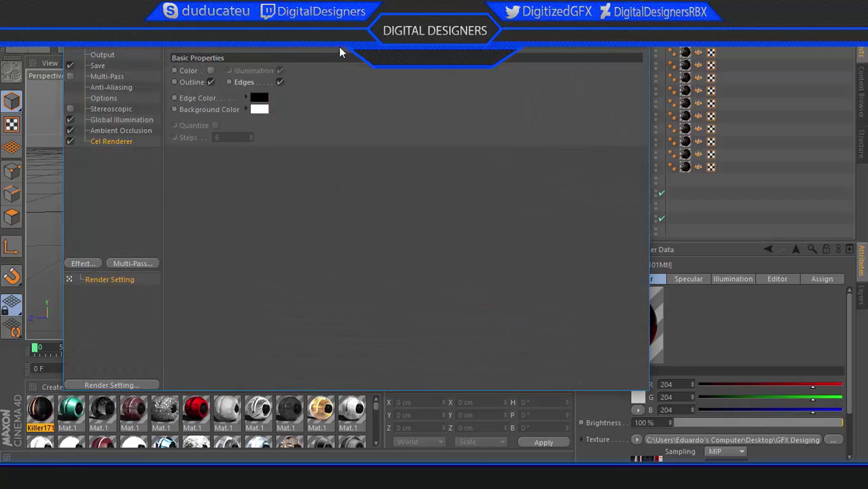
left_click(99, 67)
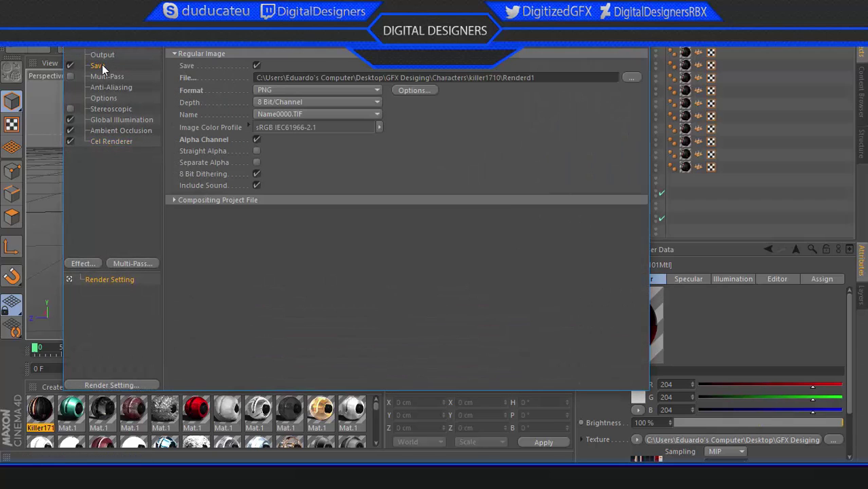
left_click(631, 80)
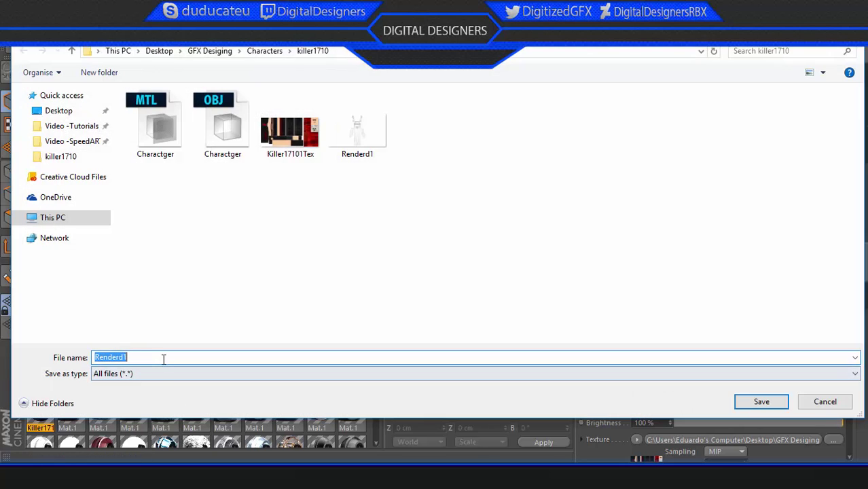
left_click(163, 359)
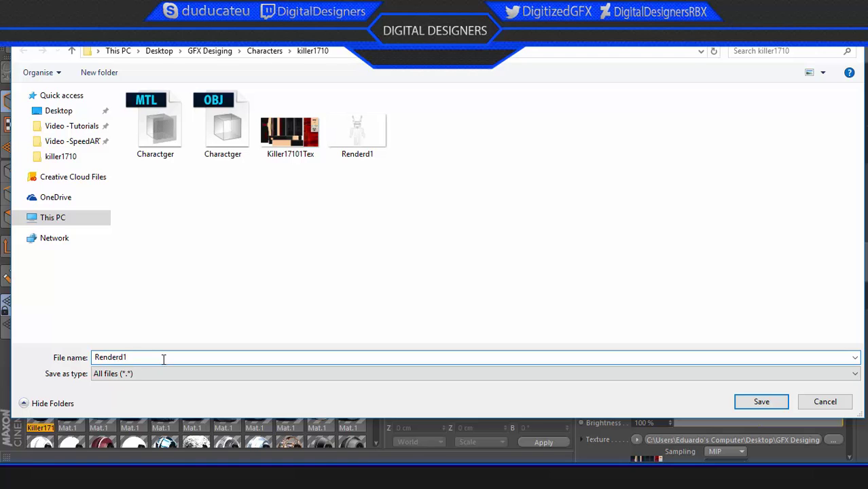
key("BackSpace")
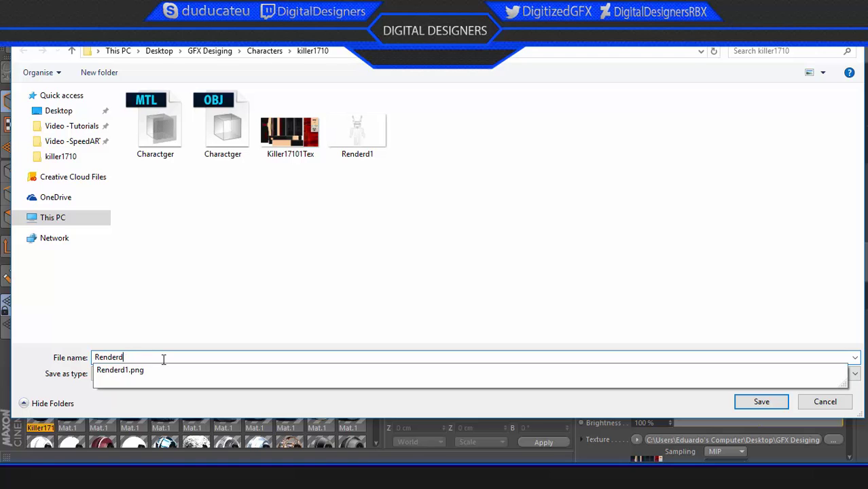
type("2")
key("Return")
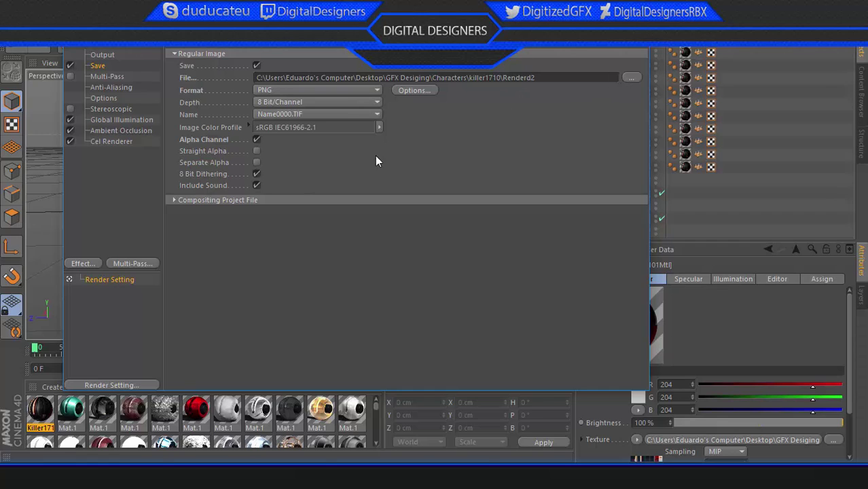
- Turn off the Cel Renderer effect and its Edges option in the render settings, and render the character to the Picture Viewer
left_click(108, 142)
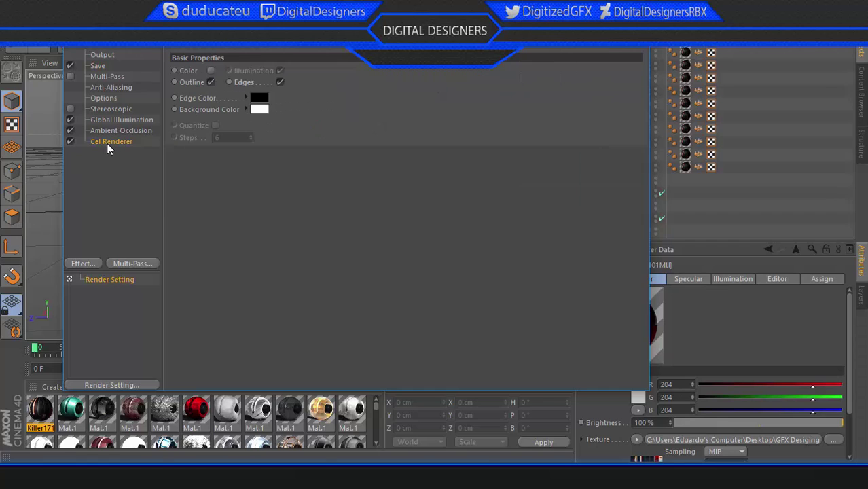
left_click(280, 83)
left_click(70, 141)
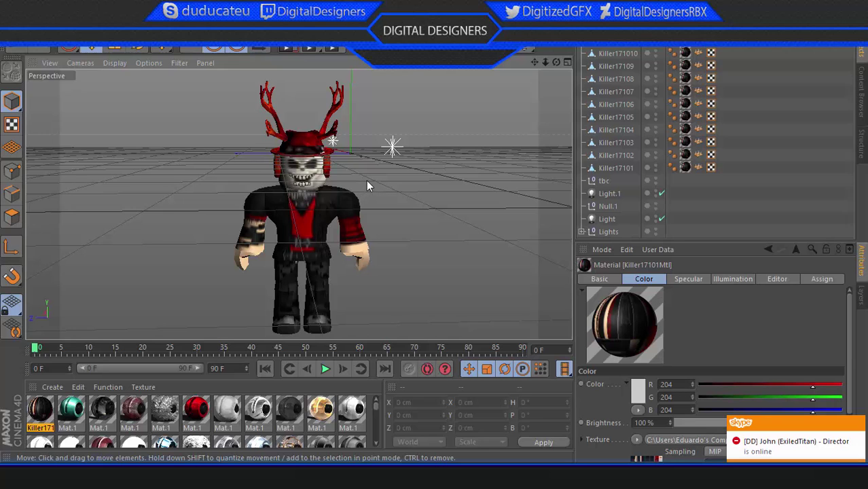
left_click(316, 48)
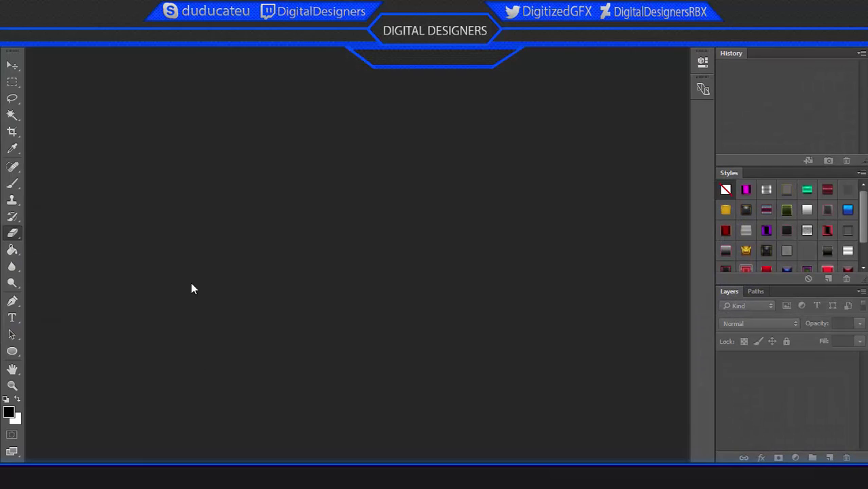
- Switch to Photoshop and open the Renderd2 image from the killer1710 folder inside GFX Desiging > Characters
left_click(33, 9)
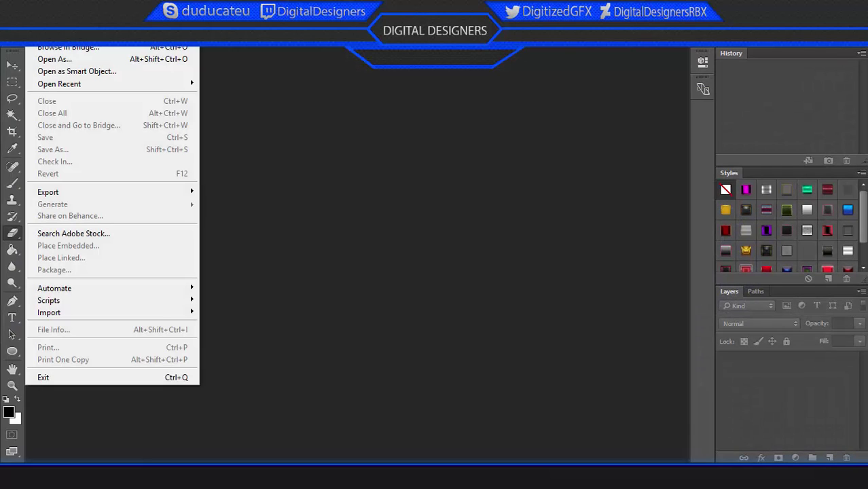
left_click(46, 23)
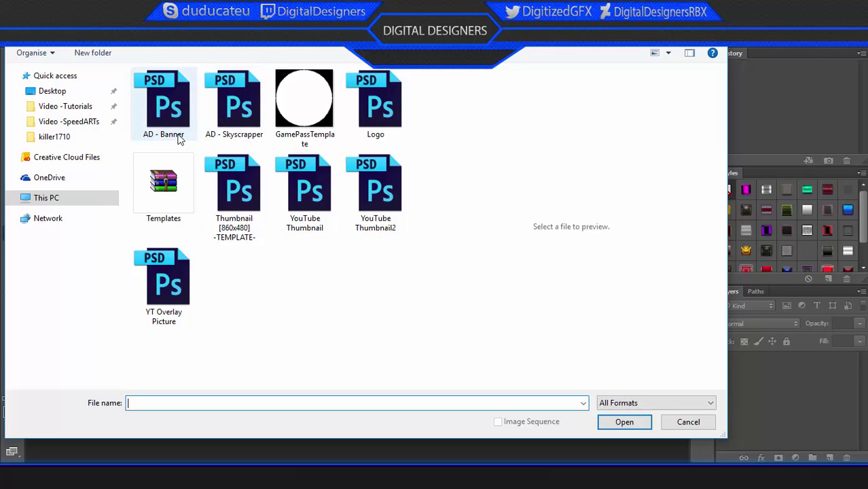
left_click(63, 31)
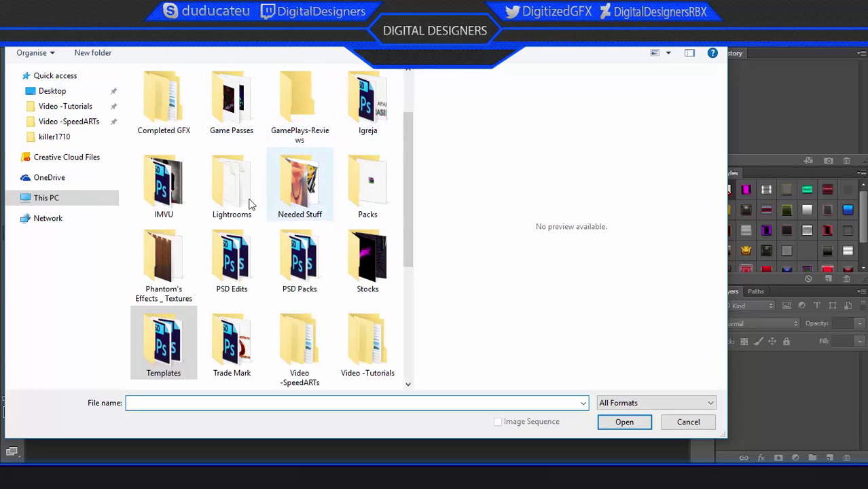
left_click_drag(183, 3, 193, 53)
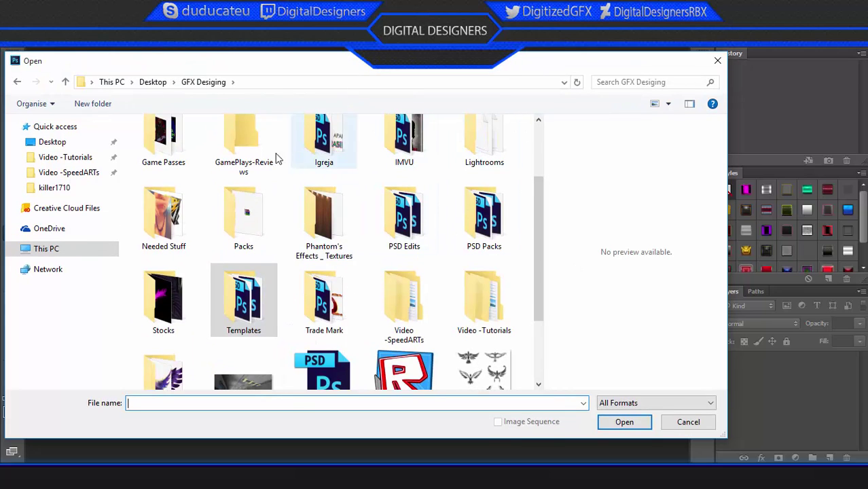
scroll(387, 212, "up", 2)
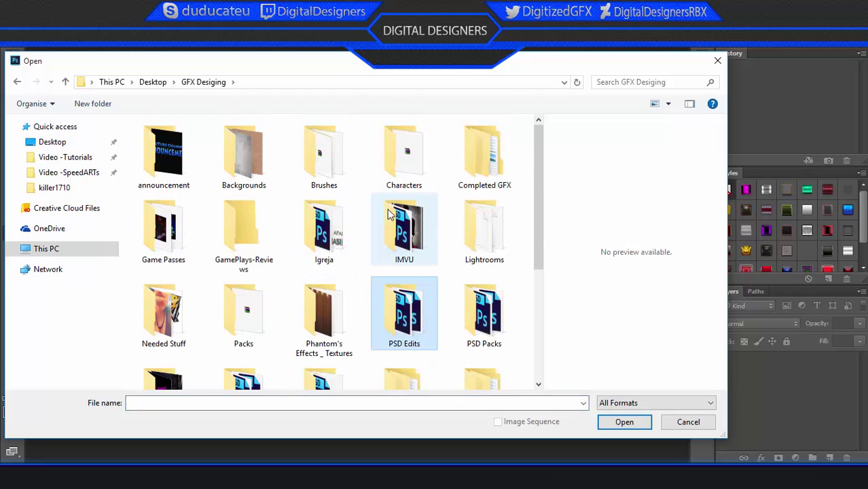
double_click(401, 155)
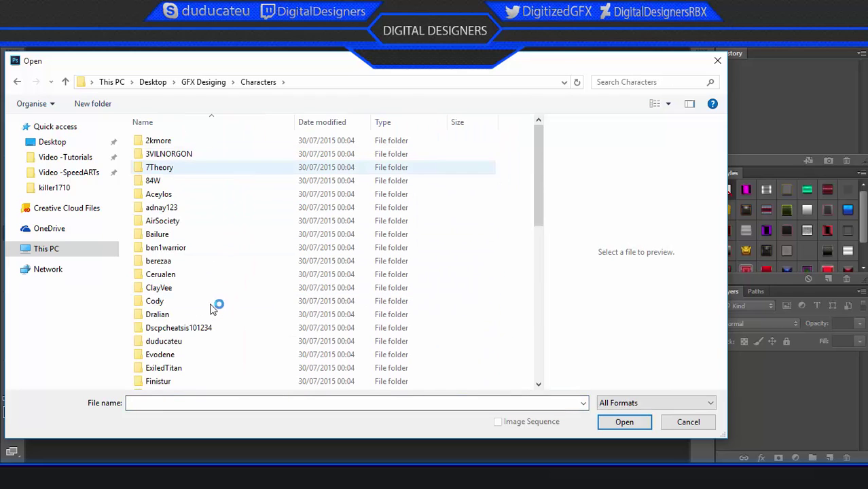
scroll(204, 305, "down", 2)
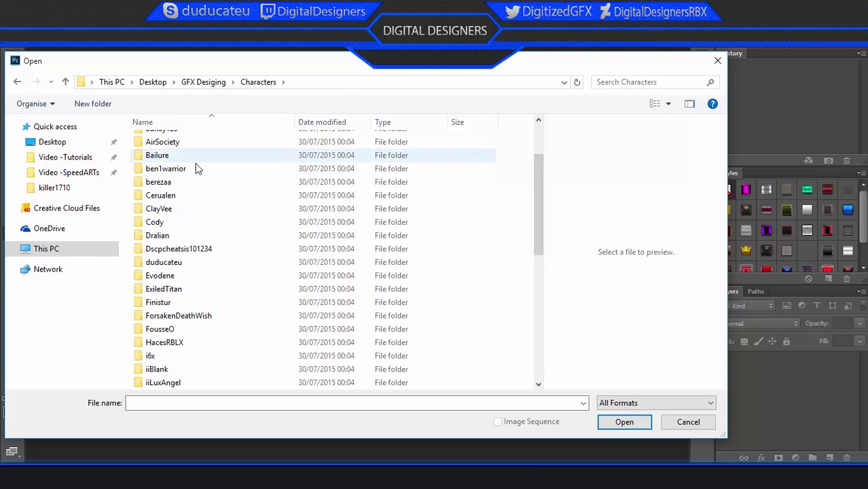
scroll(188, 285, "down", 1)
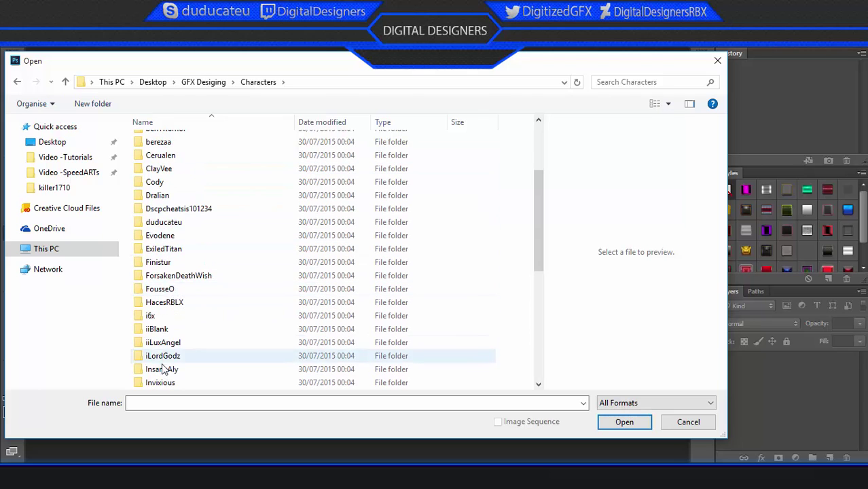
scroll(173, 367, "down", 2)
left_click(175, 320)
double_click(174, 320)
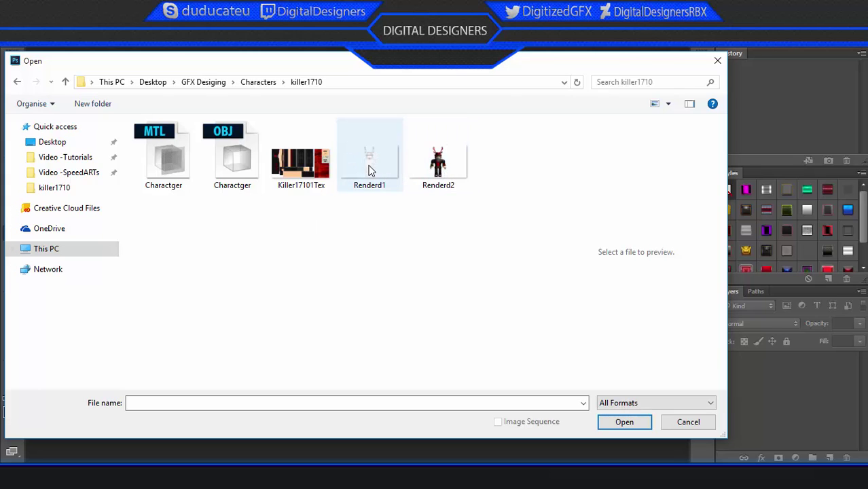
double_click(440, 169)
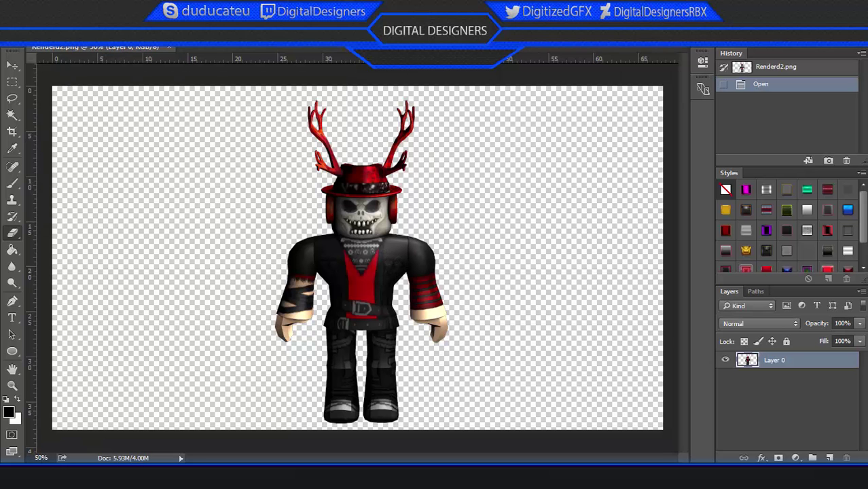
- Open the Renderd1 wireframe image from the killer1710 folder as a second document
left_click(31, 12)
left_click(40, 35)
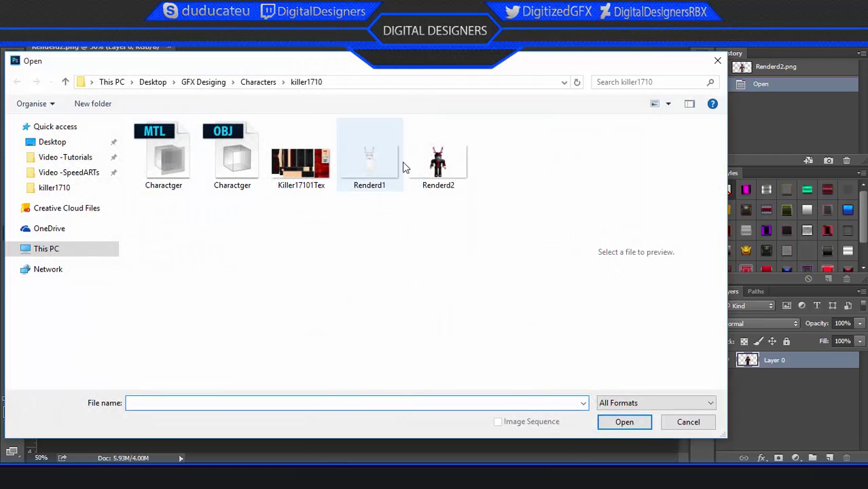
double_click(401, 163)
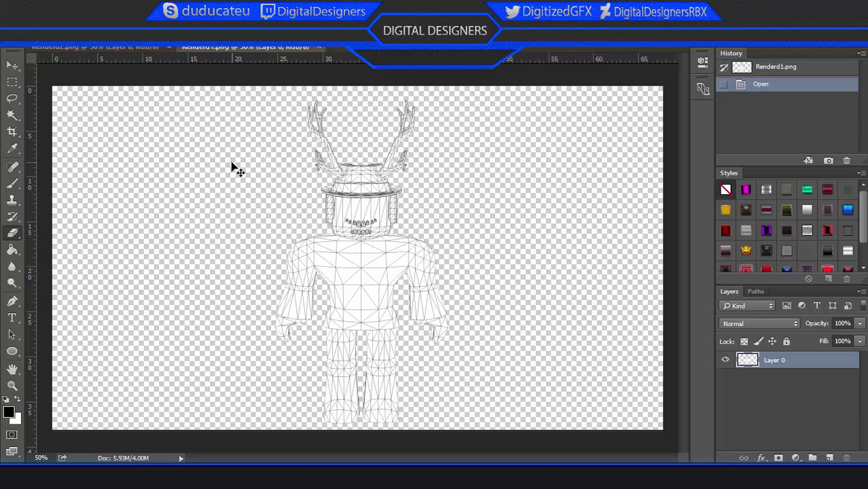
- Cut the whole wireframe image from Renderd1, paste it into the Renderd2 document and align it exactly over the character
key("ctrl+a")
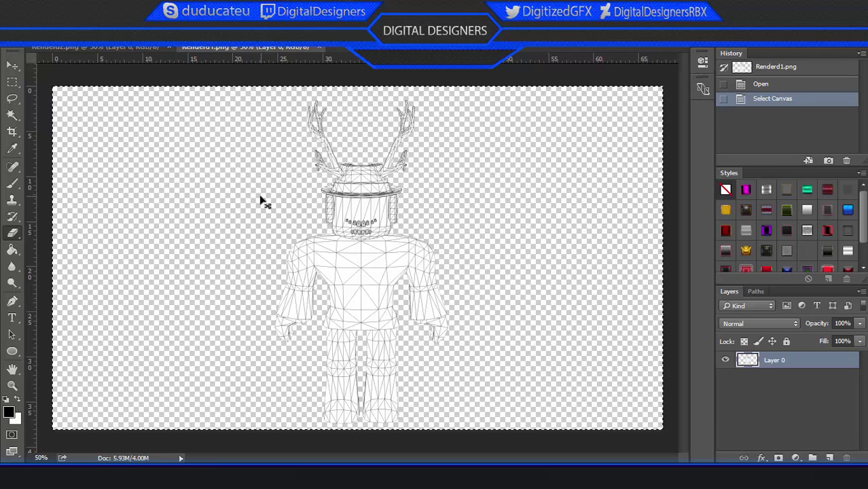
key("ctrl+x")
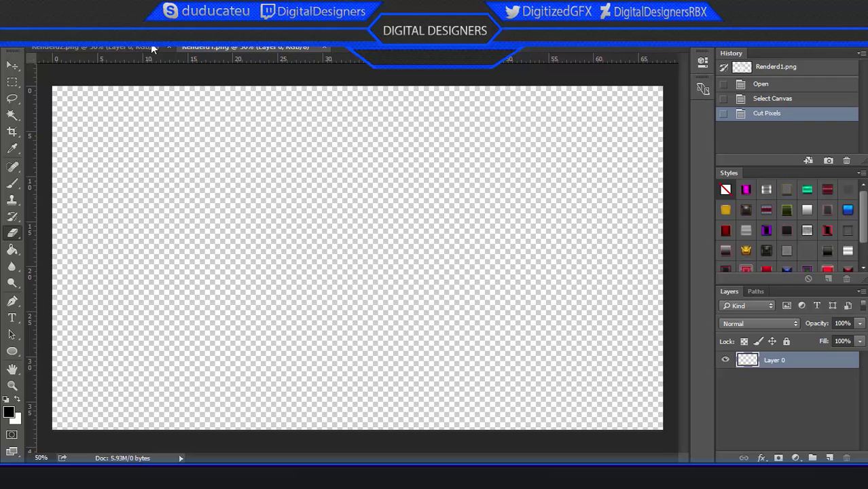
left_click(152, 47)
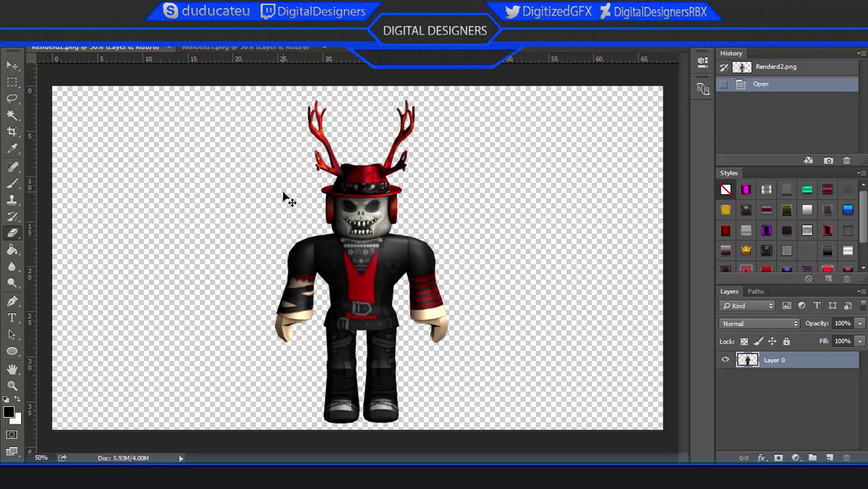
key("ctrl+v")
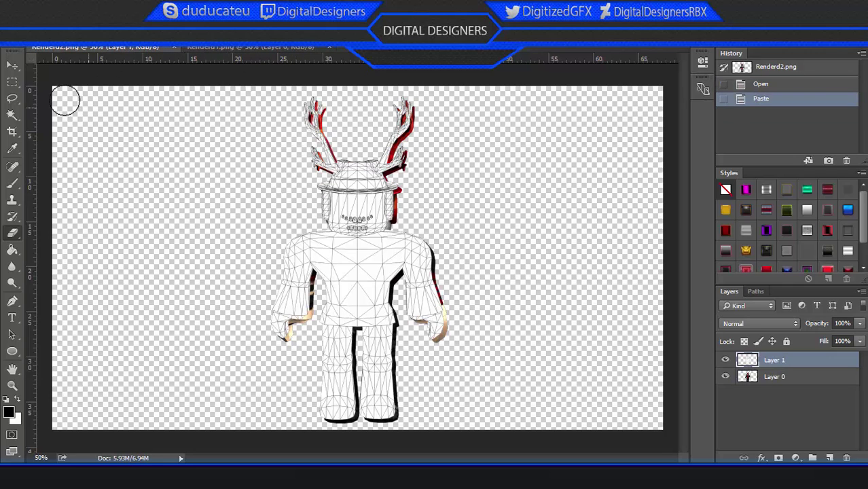
left_click(10, 67)
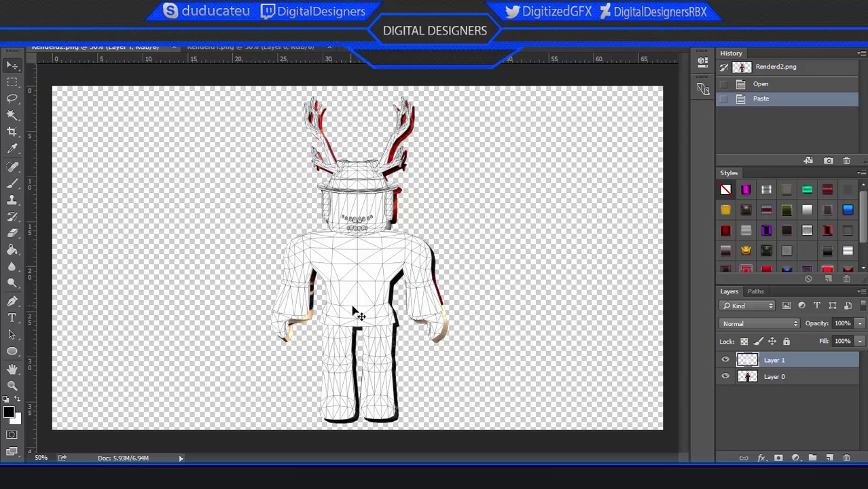
left_click_drag(361, 311, 365, 317)
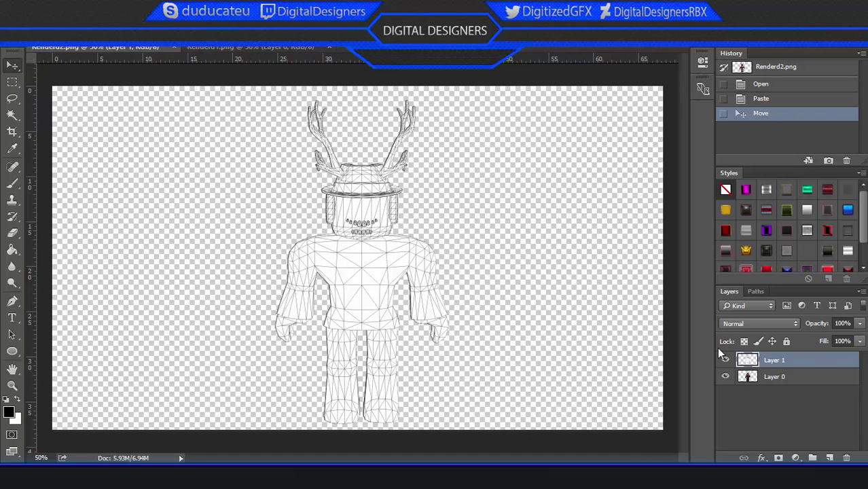
- Cycle the wireframe layer through the blend modes to compare their effect on the character, and set it to Divide
left_click(772, 323)
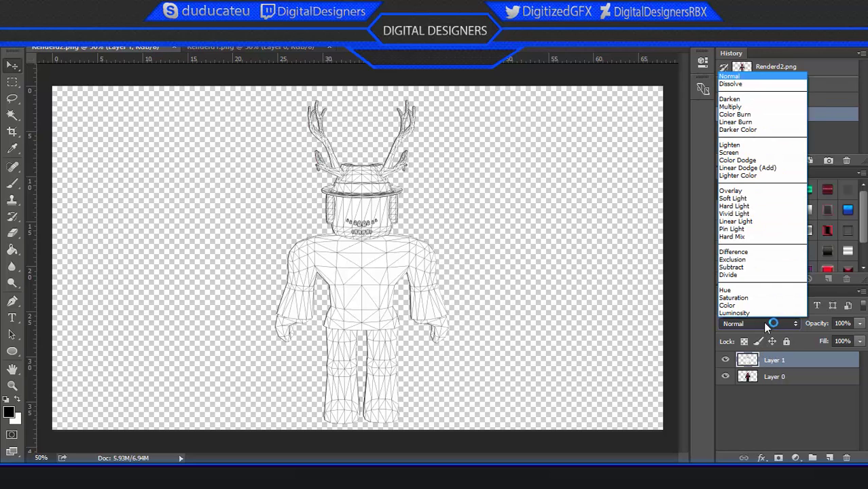
left_click(741, 77)
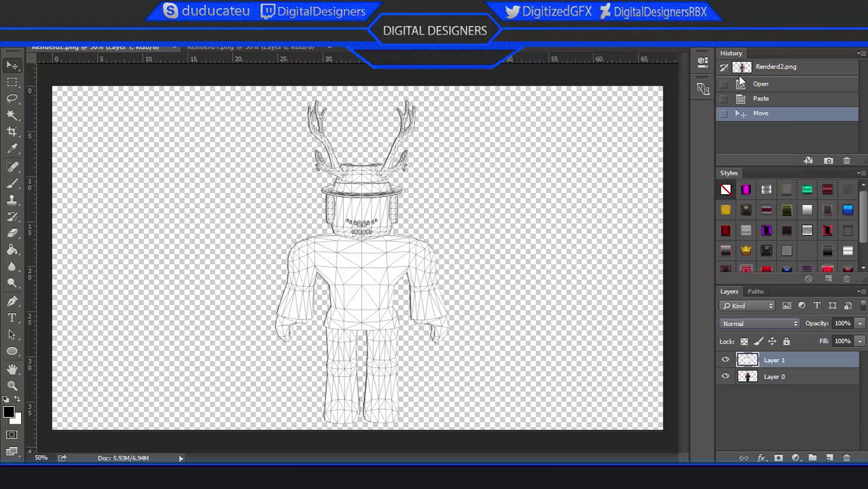
key("Down")
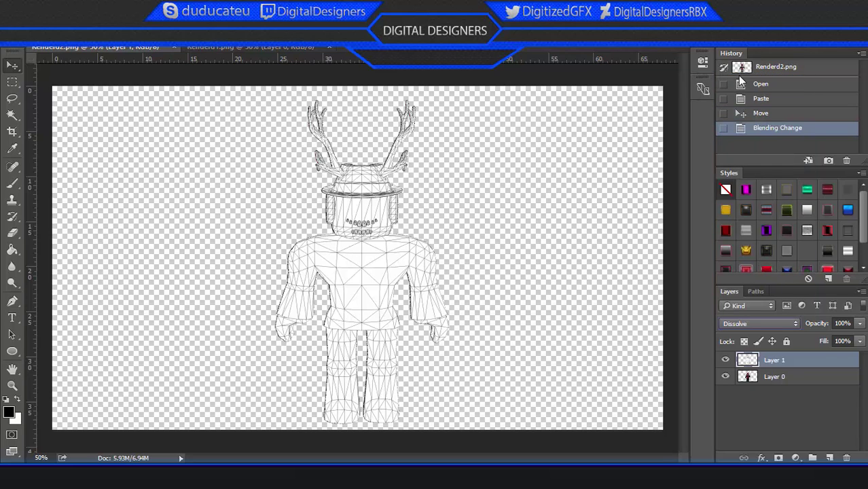
key("Down")
key("Down")
key("Down")
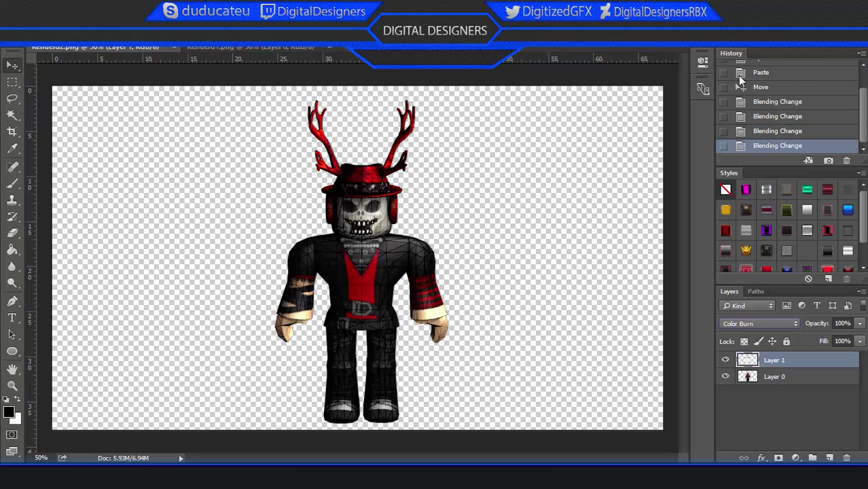
key("Down")
key("Down")
key("Down")
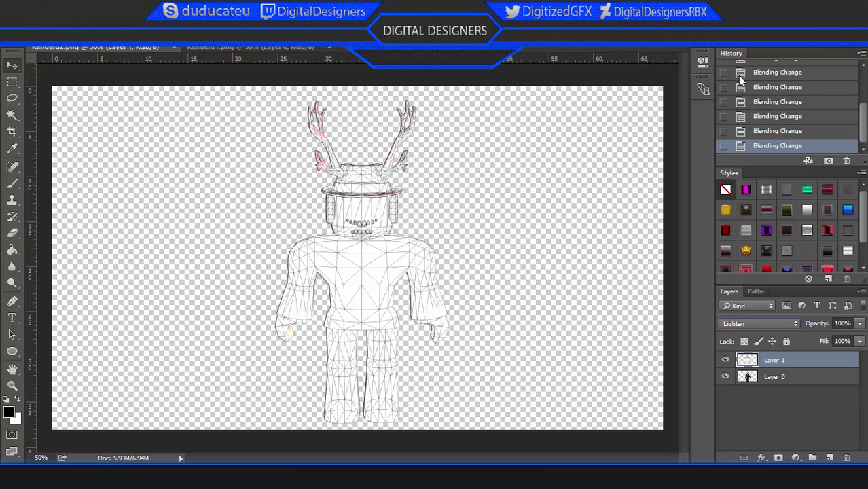
key("Down")
key("Down")
key("Down")
key("Down")
key("Down")
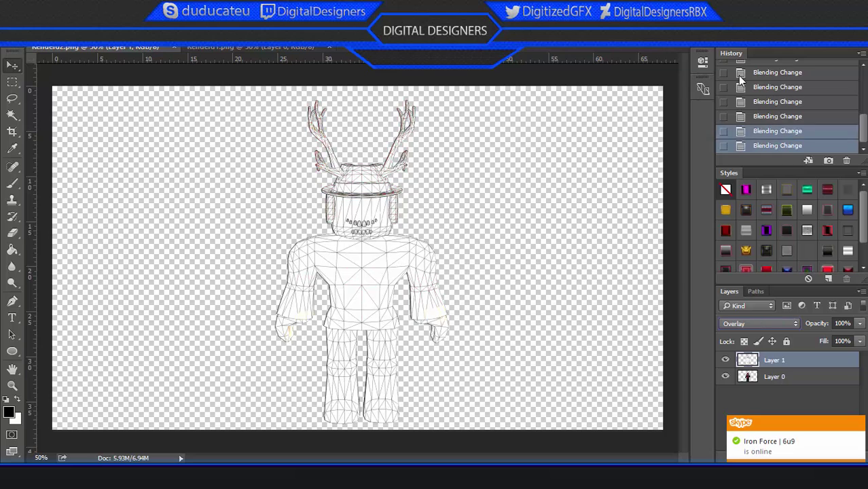
key("Down")
key("Down")
key("Down")
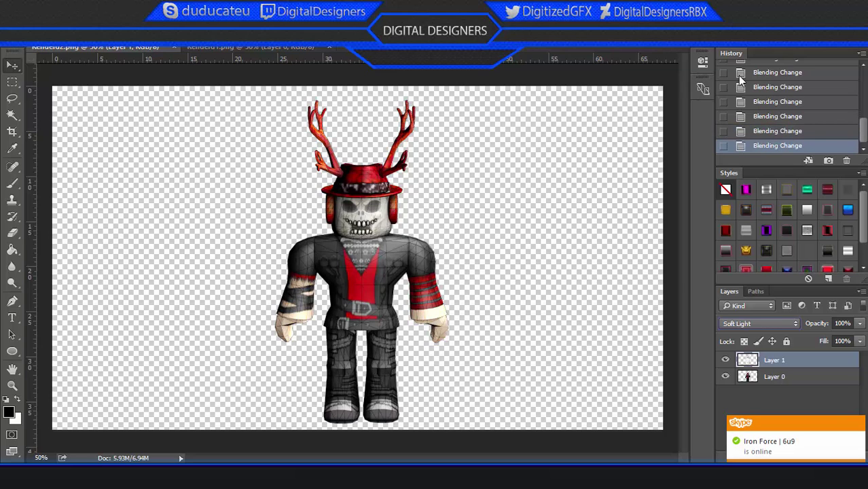
key("Down")
key("Down")
key("Down")
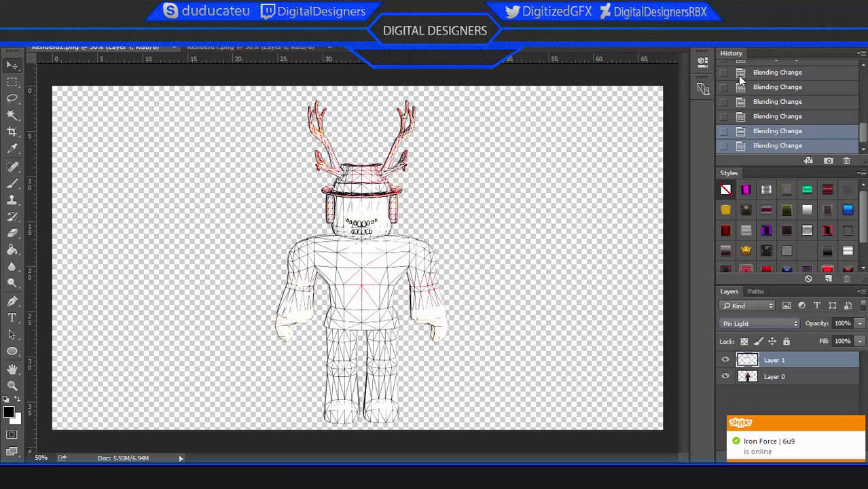
key("Down")
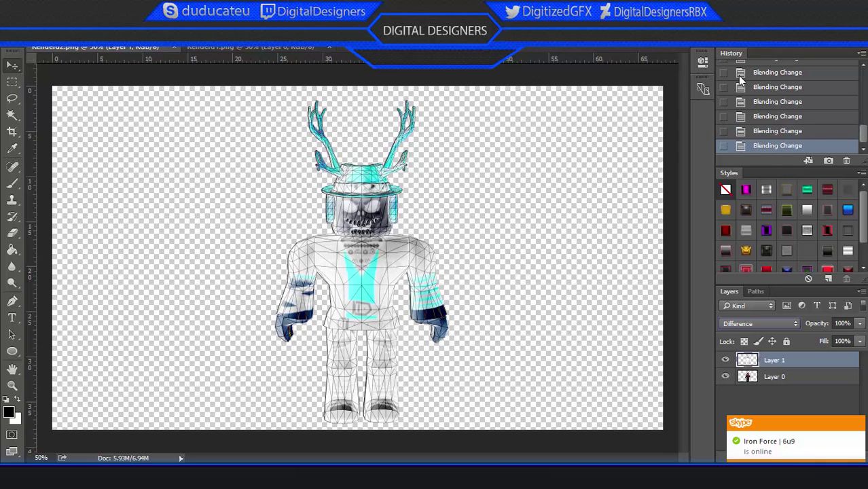
key("Down")
key("Down")
key("Down")
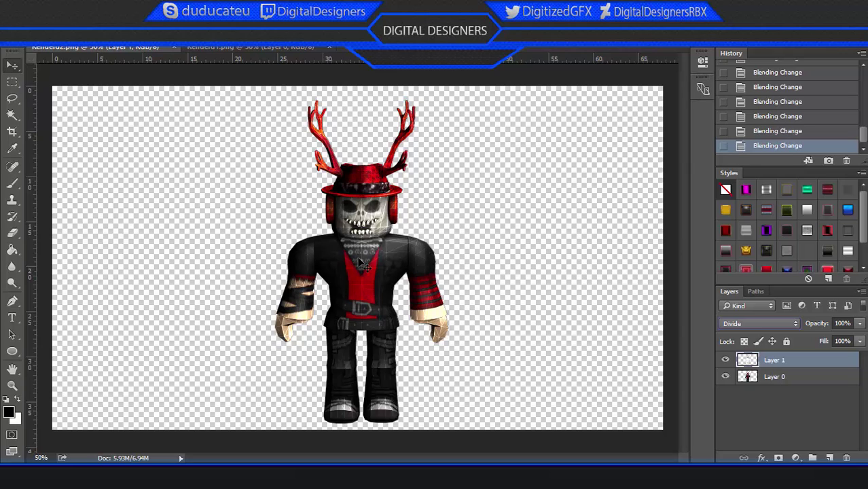
- Switch to Cinema 4D, turn on the Cel Renderer effect in the render settings and check its Background Color
left_click(171, 475)
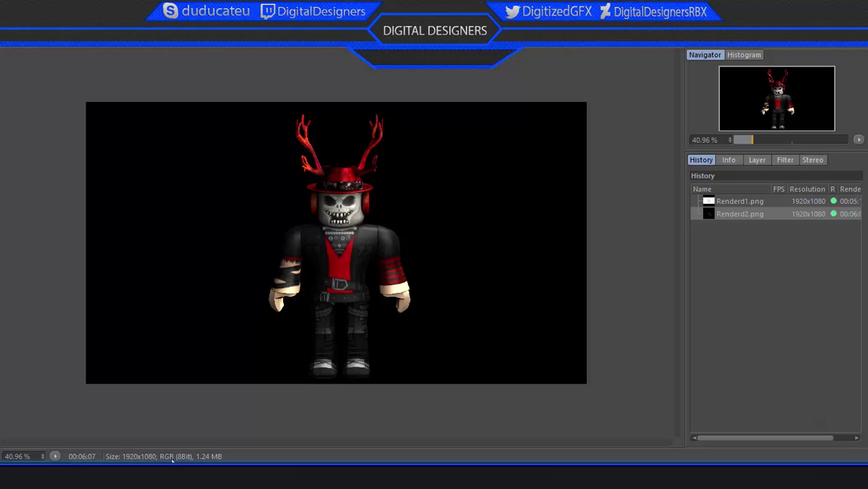
left_click(806, 6)
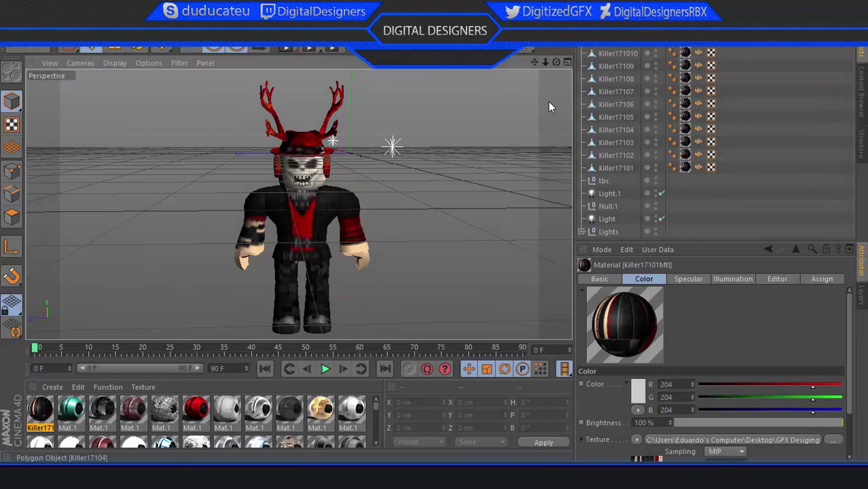
left_click(334, 46)
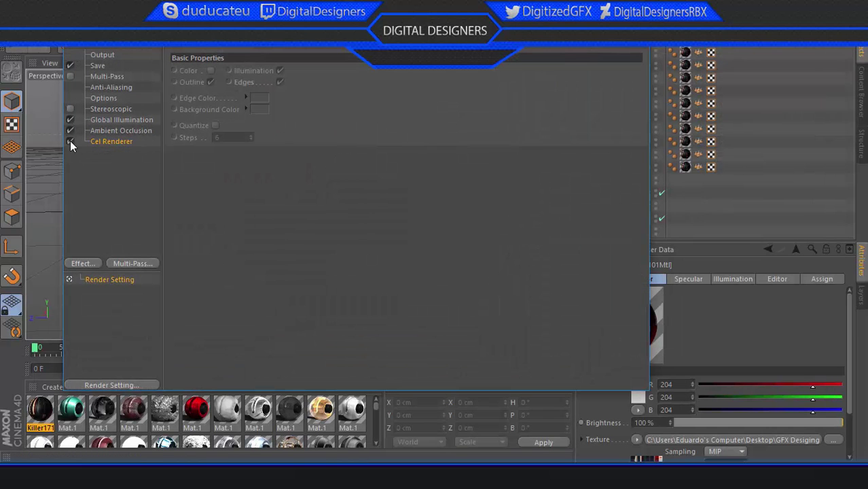
left_click(70, 141)
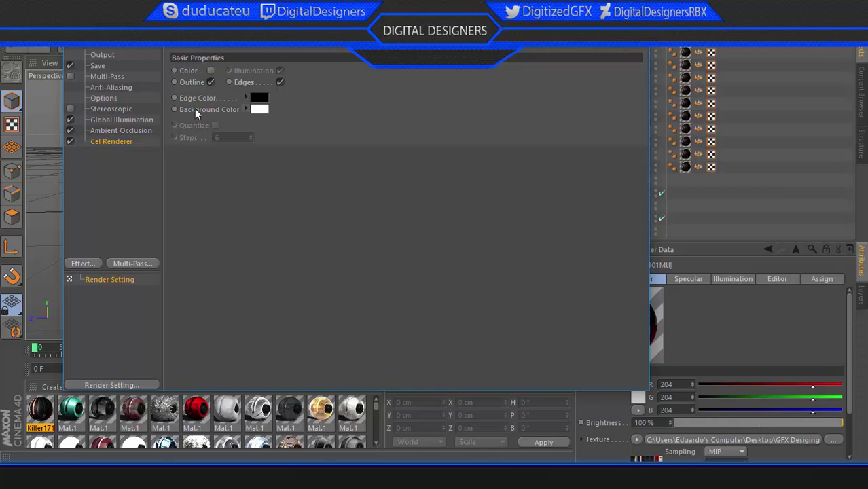
left_click(262, 110)
left_click(635, 15)
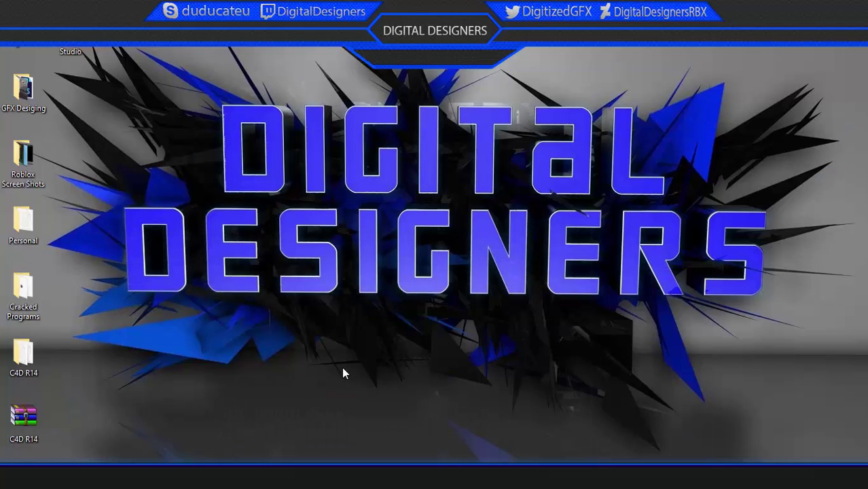
- Switch to the web browser, open the DigitalDesignersRBX group page on DeviantArt and look through its featured art, gallery folders and members
left_click(75, 477)
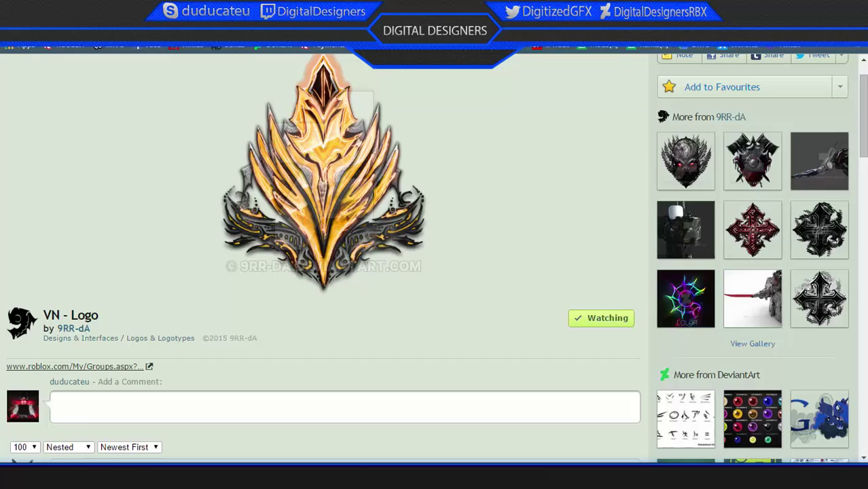
scroll(738, 85, "up", 1)
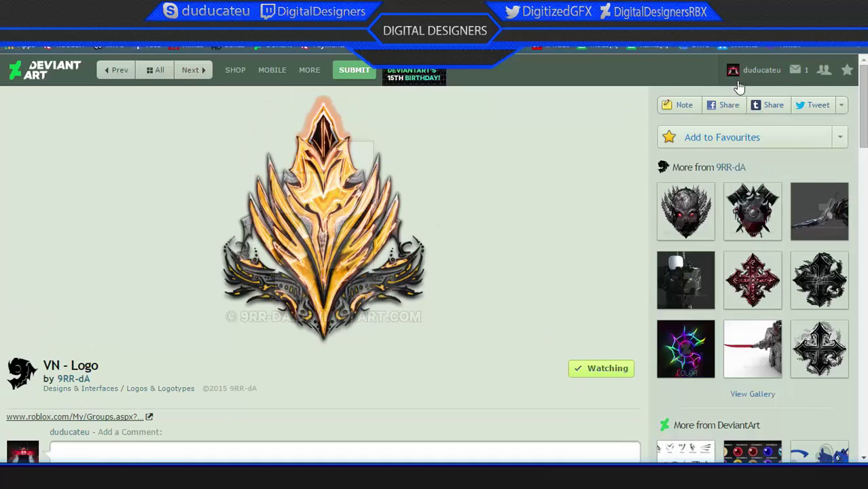
mouse_move(751, 71)
left_click(740, 115)
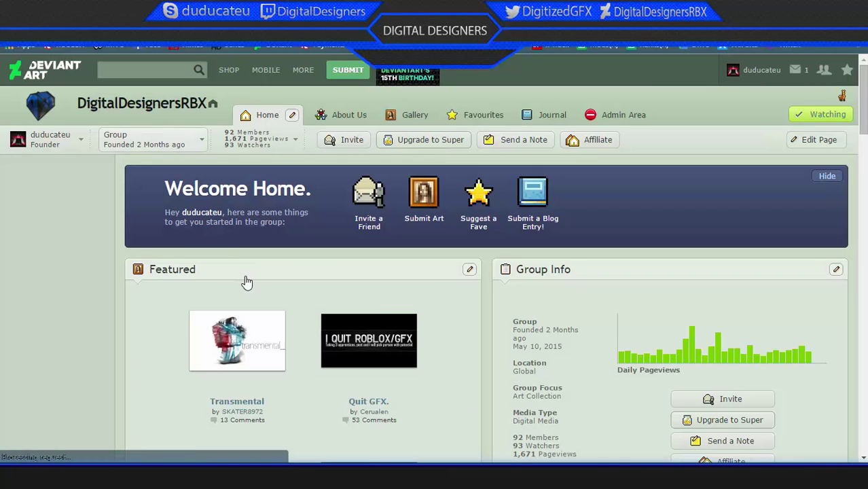
scroll(231, 264, "down", 2)
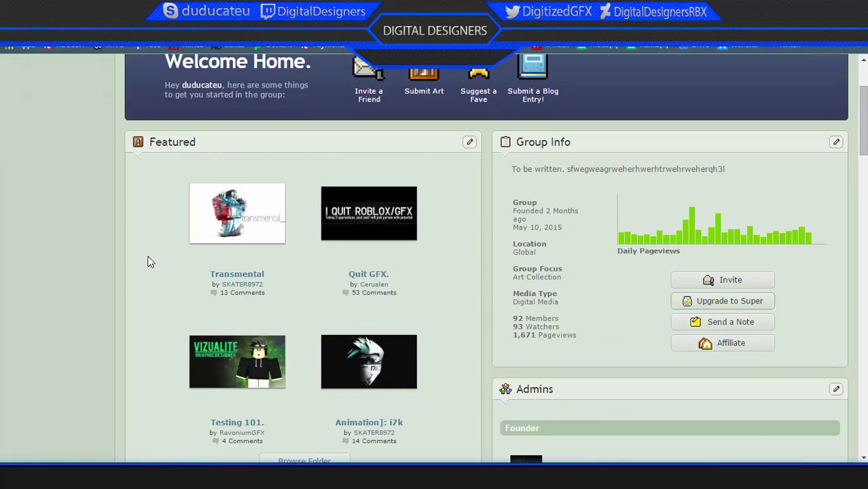
scroll(166, 282, "down", 4)
scroll(160, 283, "down", 4)
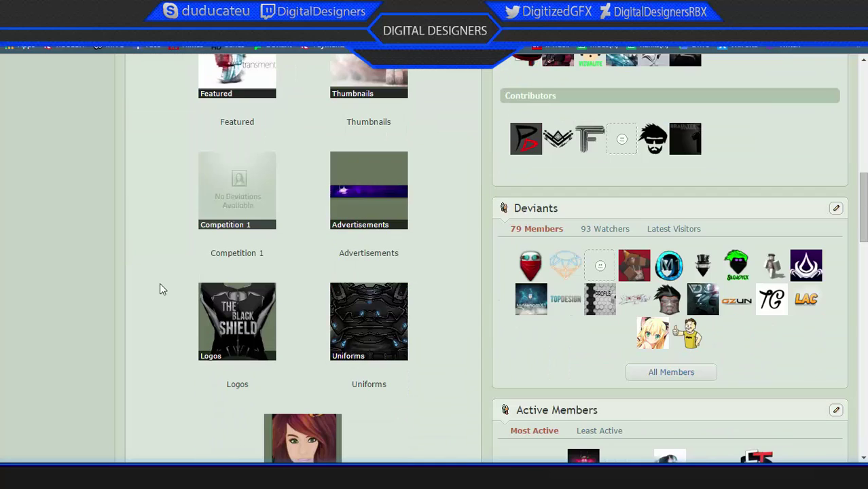
scroll(160, 283, "up", 10)
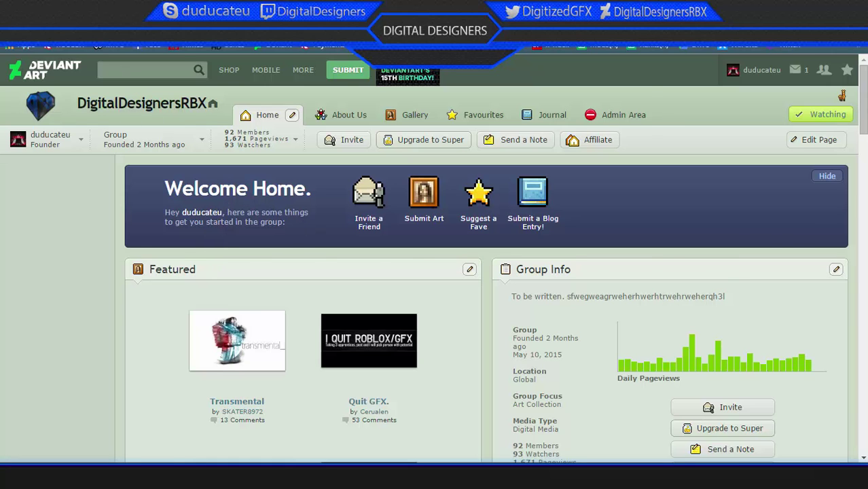
- View the [DD] Digital Designers group page on Roblox and highlight the group owner's username
left_click(136, 9)
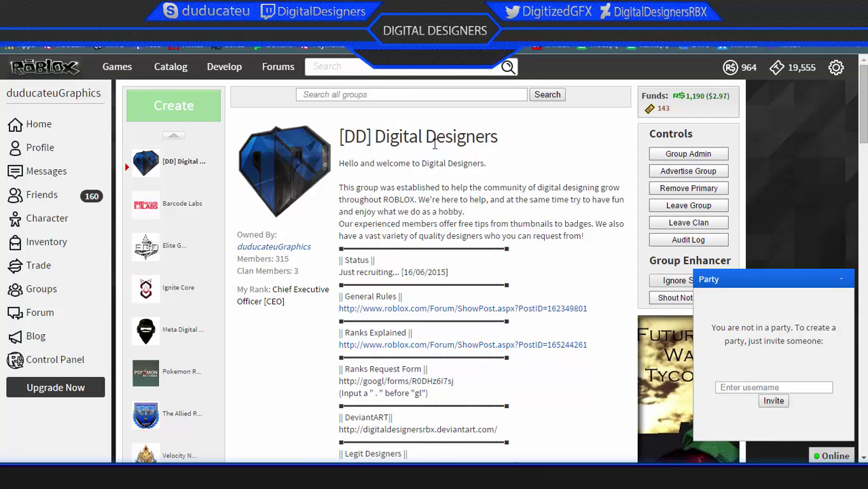
scroll(435, 143, "down", 3)
scroll(434, 142, "up", 3)
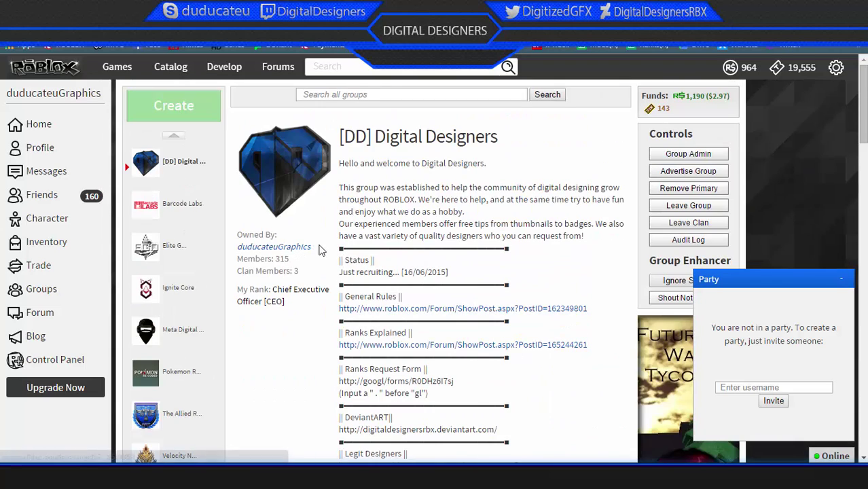
left_click_drag(319, 248, 232, 249)
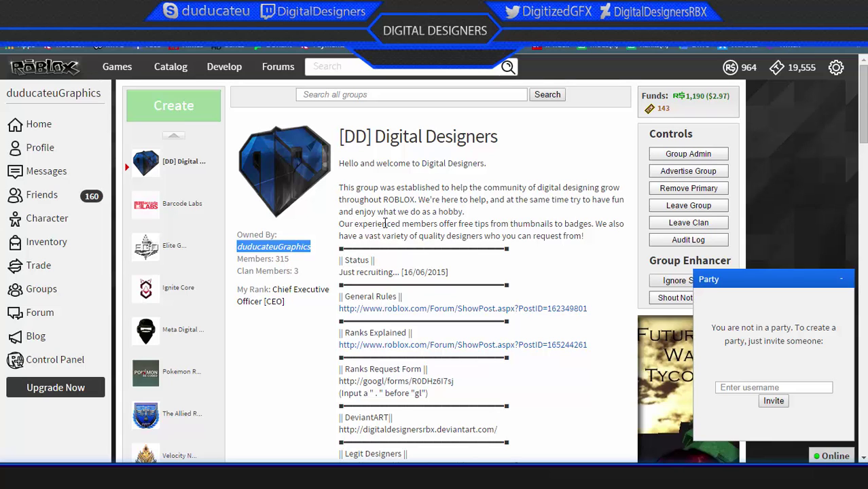
- Switch to Skype, view the Digital Designers official group chat and return to the Roblox group page
left_click(138, 475)
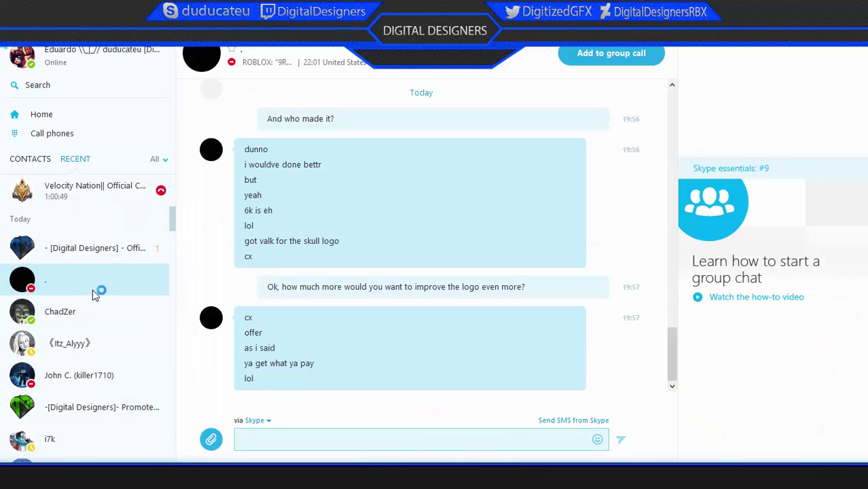
left_click(99, 251)
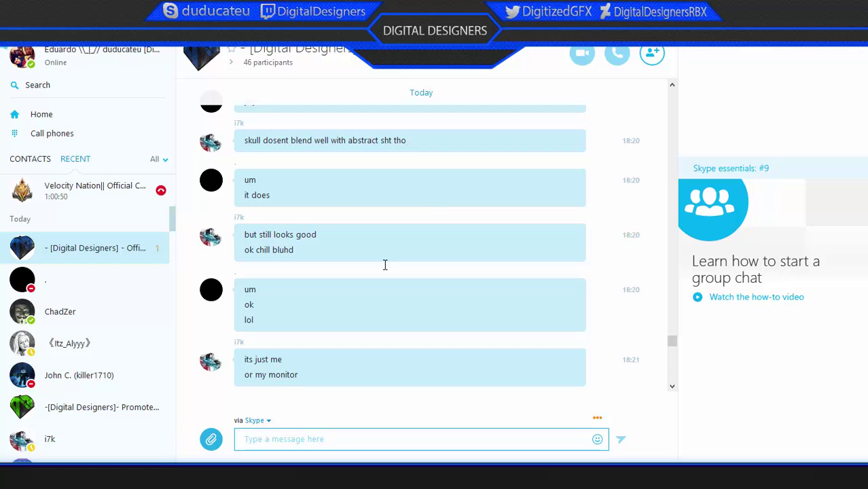
left_click(799, 6)
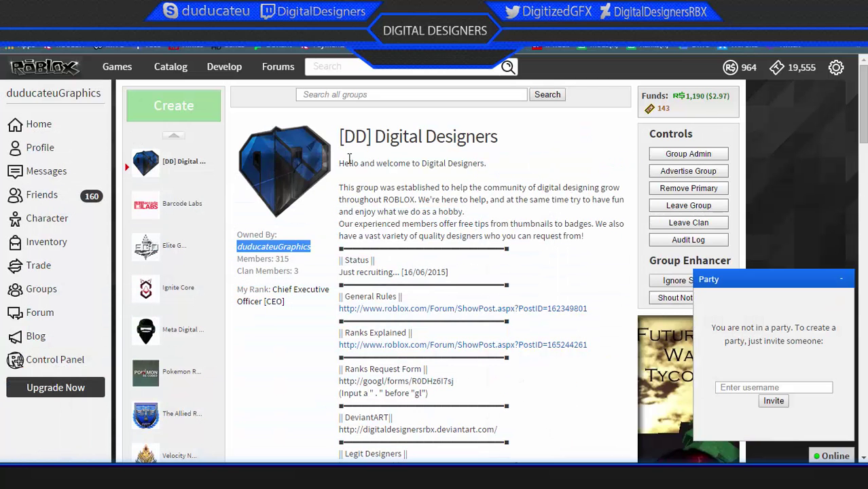
left_click(265, 477)
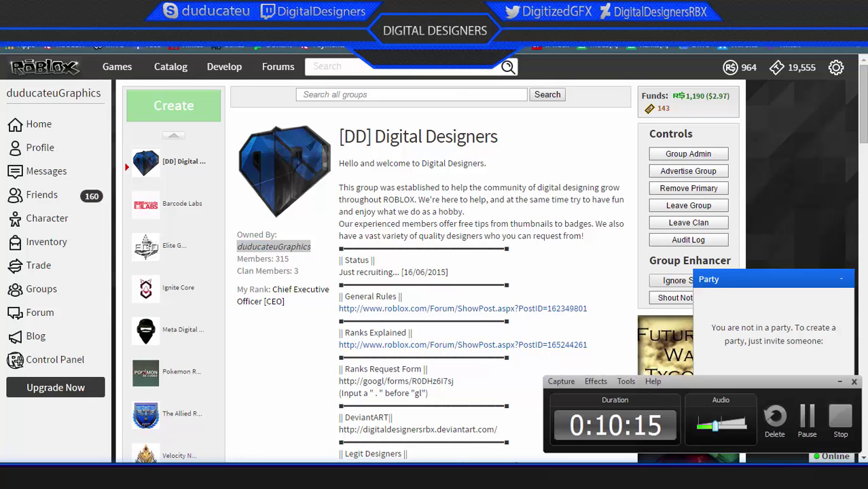